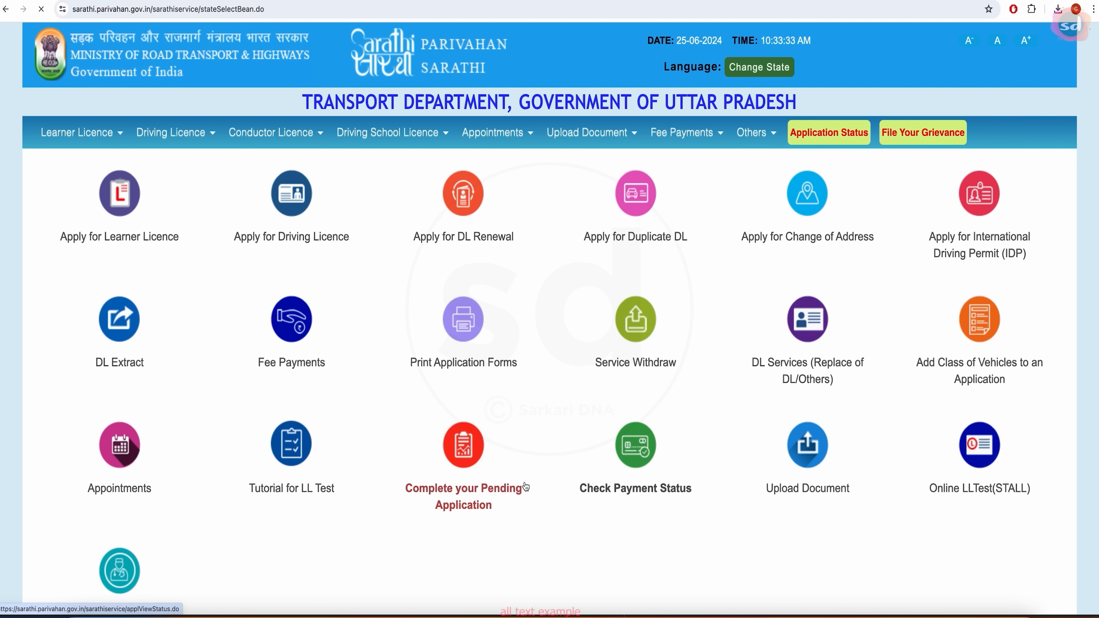
- Scroll through Uttar Pradesh's licence services page to locate Apply for Driving Licence
{"action": "scroll", "coordinate": [633, 484], "scroll_direction": "down", "scroll_amount": 2}
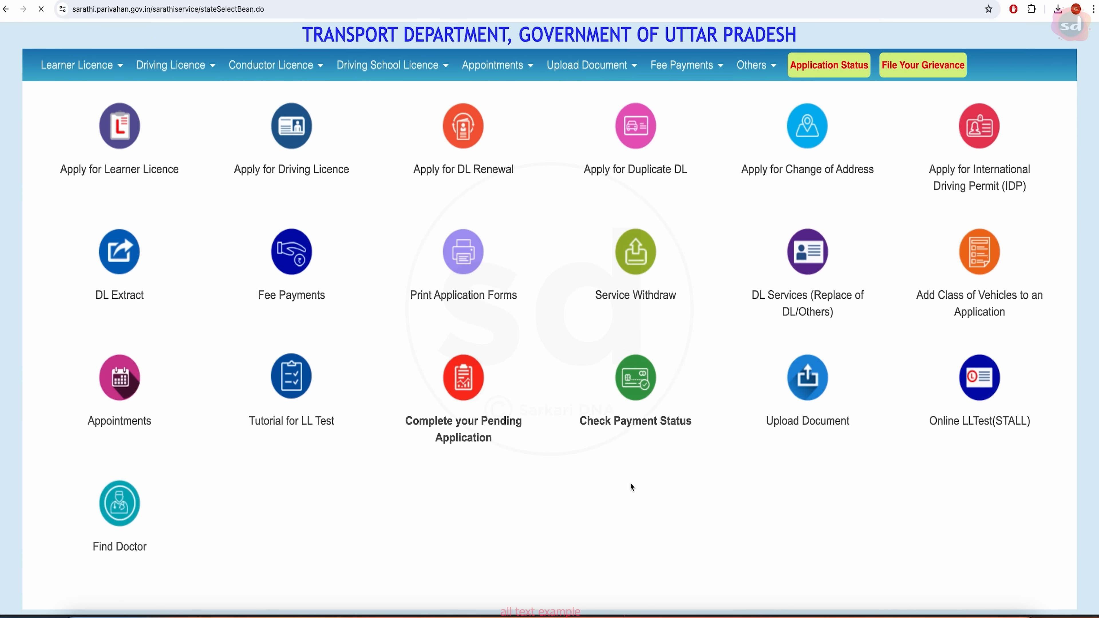
{"action": "scroll", "coordinate": [266, 502], "scroll_direction": "up", "scroll_amount": 2}
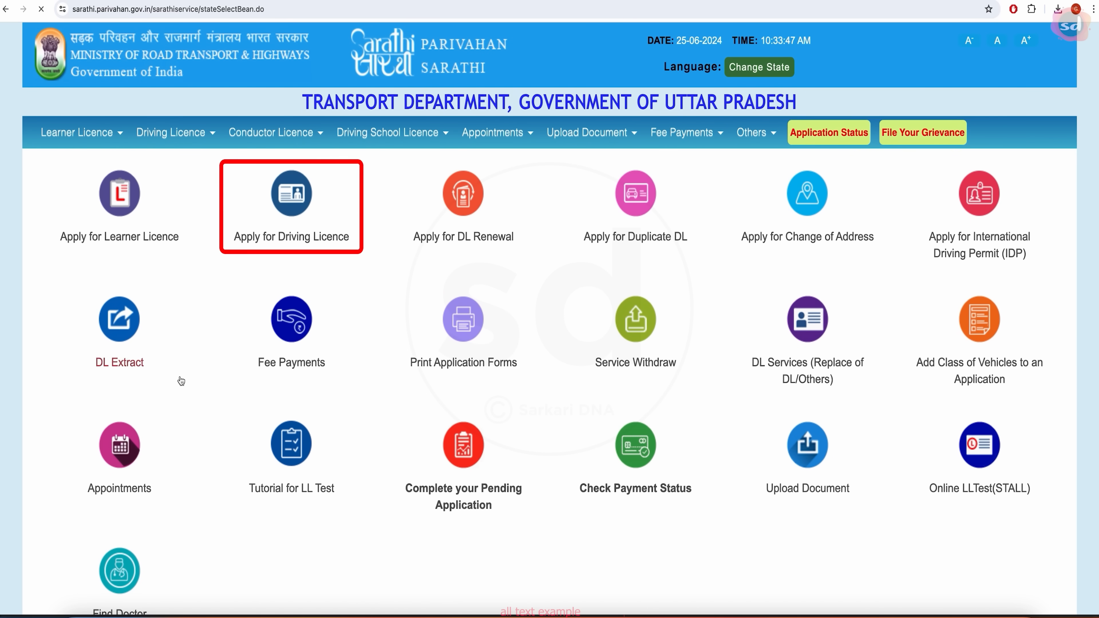
{"action": "left_click", "coordinate": [293, 211]}
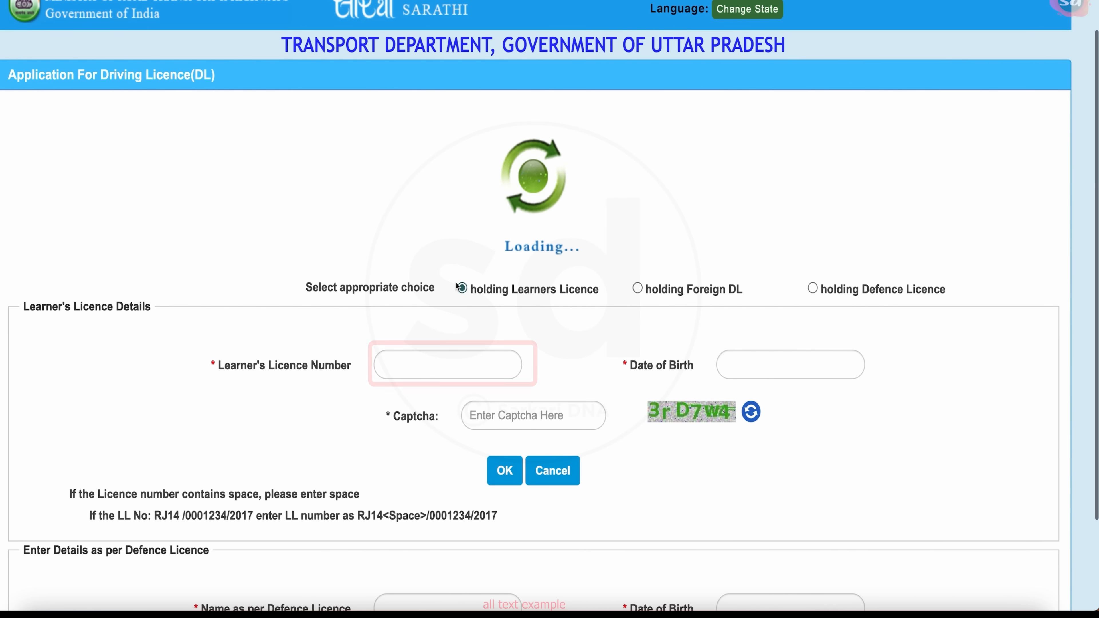
{"action": "left_click", "coordinate": [471, 368]}
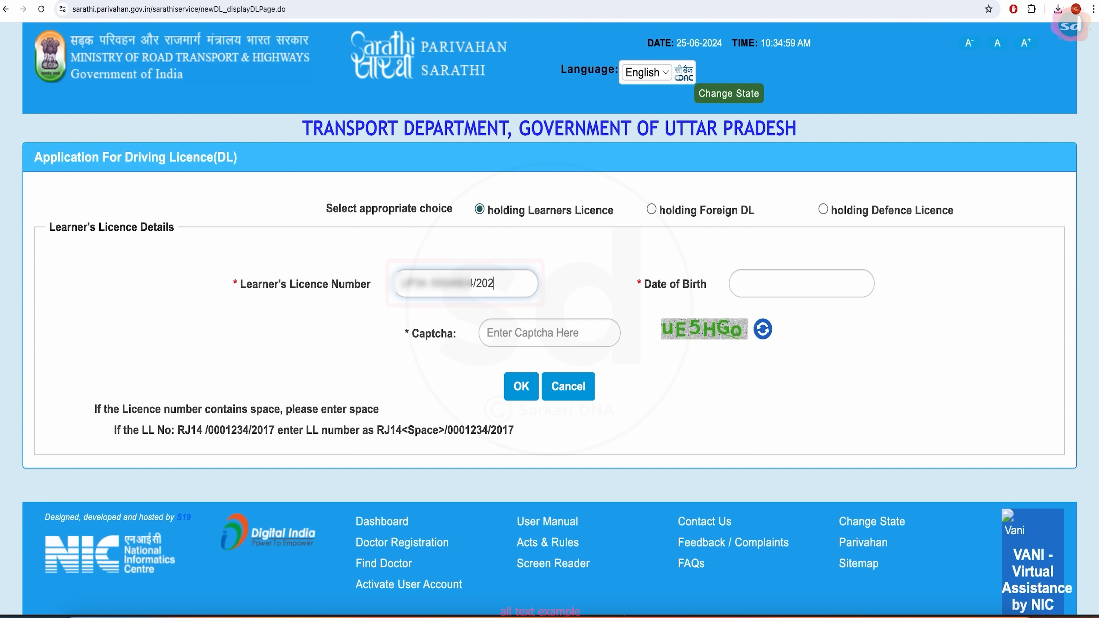
{"action": "scroll", "coordinate": [726, 296], "scroll_direction": "right", "scroll_amount": 1}
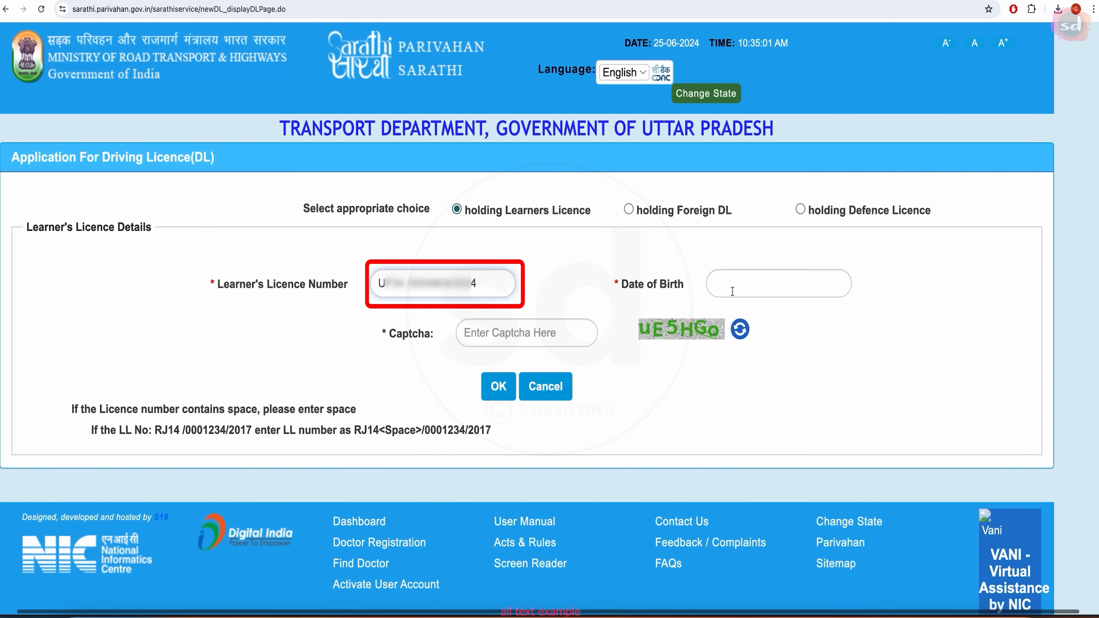
{"action": "left_click", "coordinate": [726, 295]}
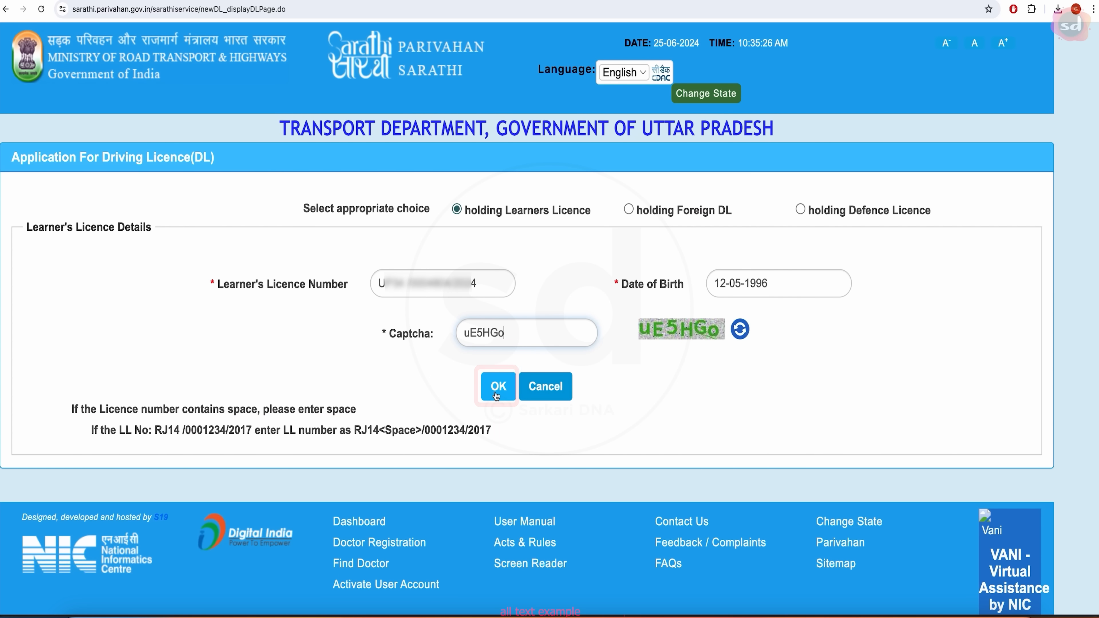
{"action": "left_click", "coordinate": [497, 390]}
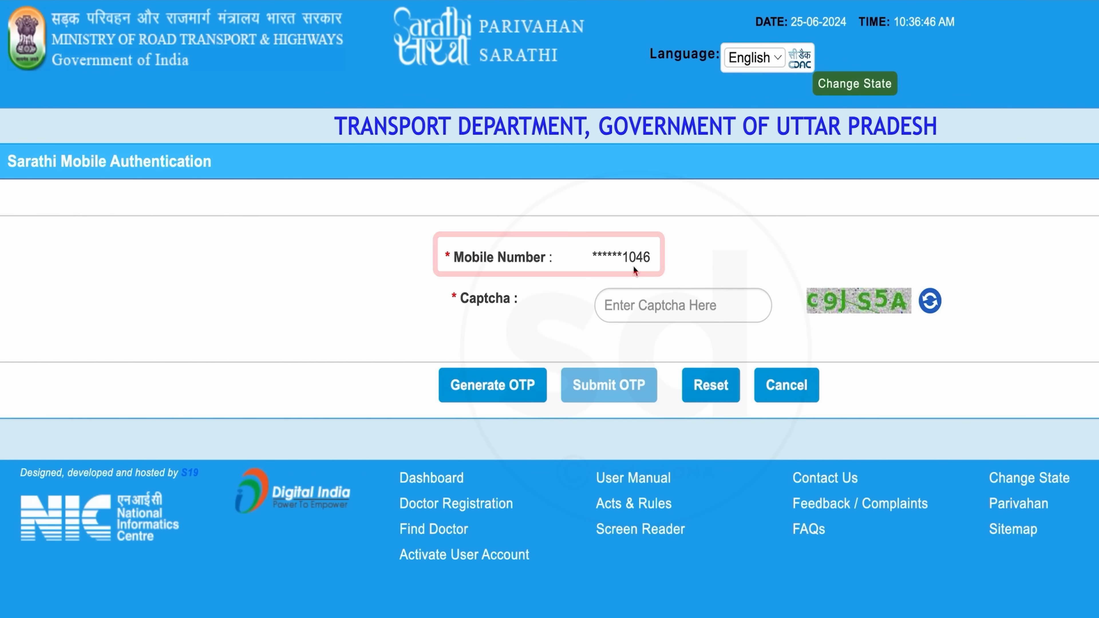
- Fill in the captcha and request a one-time password to the registered mobile
{"action": "left_click", "coordinate": [663, 306]}
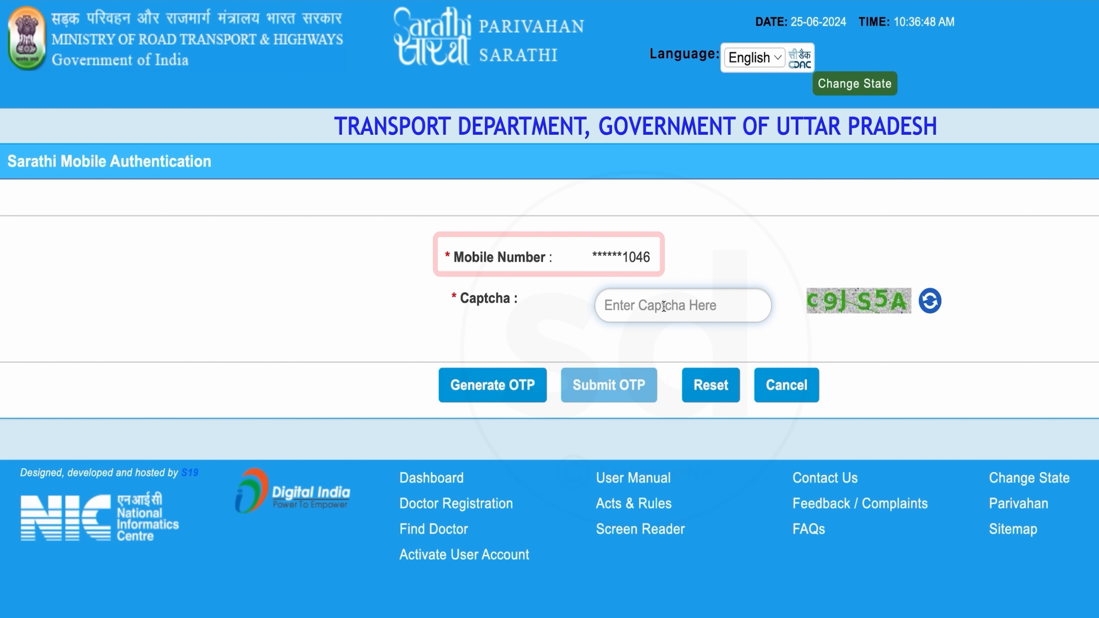
{"action": "type", "text": "c9"}
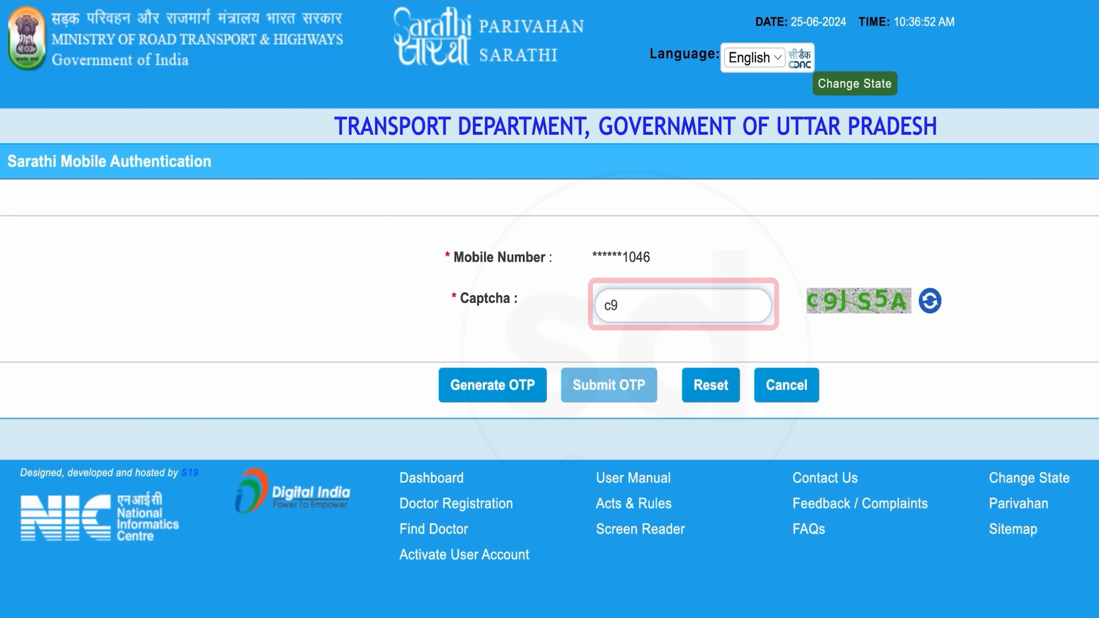
{"action": "type", "text": "JS5A"}
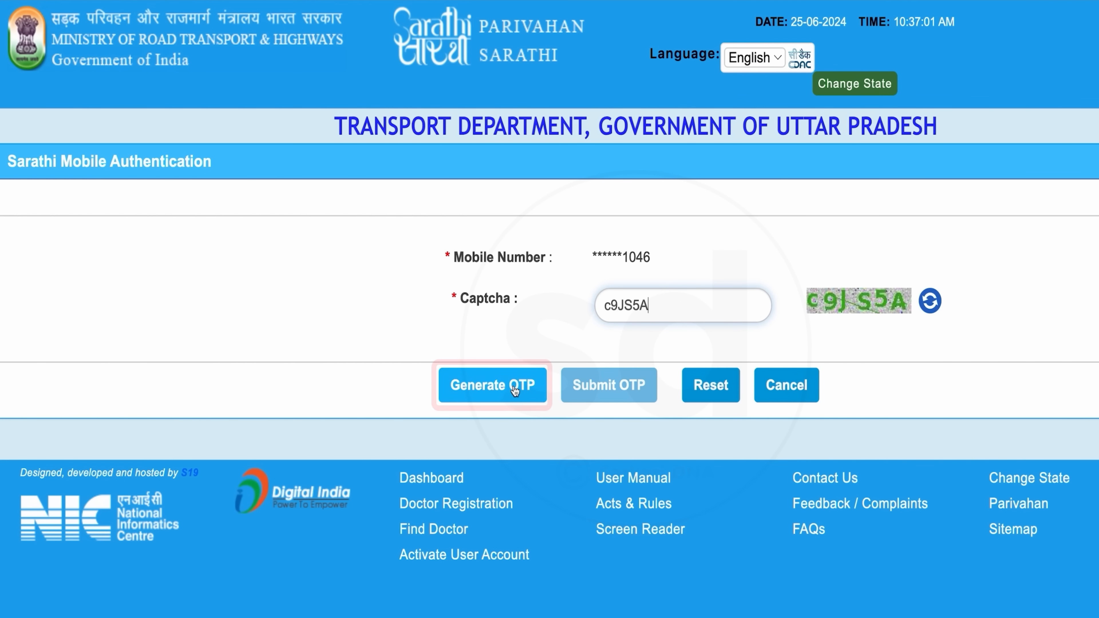
{"action": "left_click", "coordinate": [515, 389]}
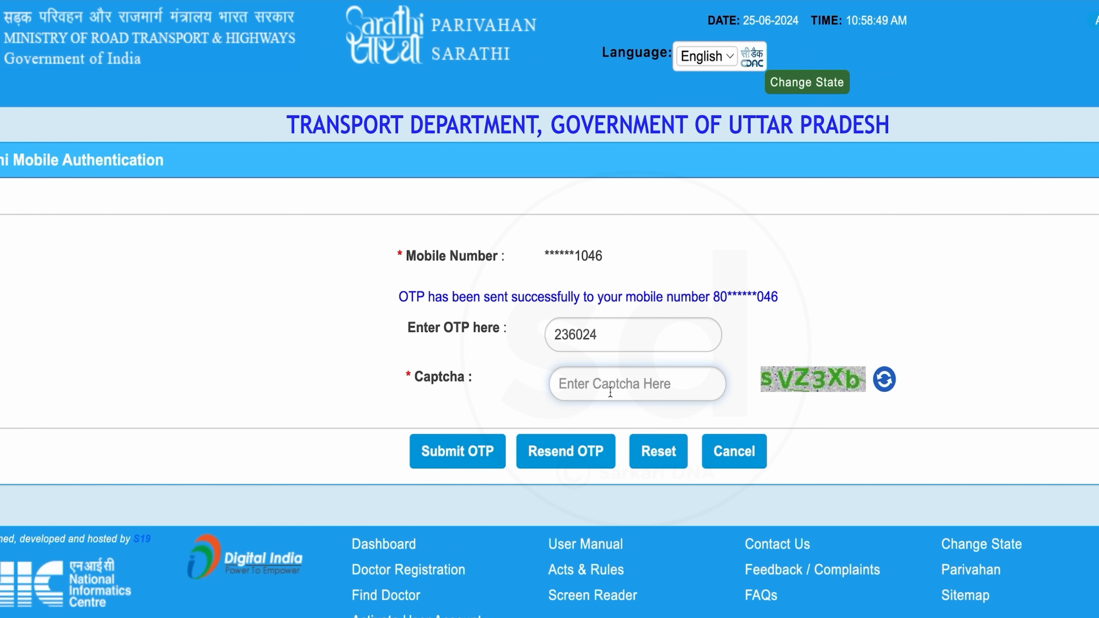
- Enter the received OTP and the new captcha, then submit the verification
{"action": "left_click", "coordinate": [659, 387]}
{"action": "type", "text": "s"}
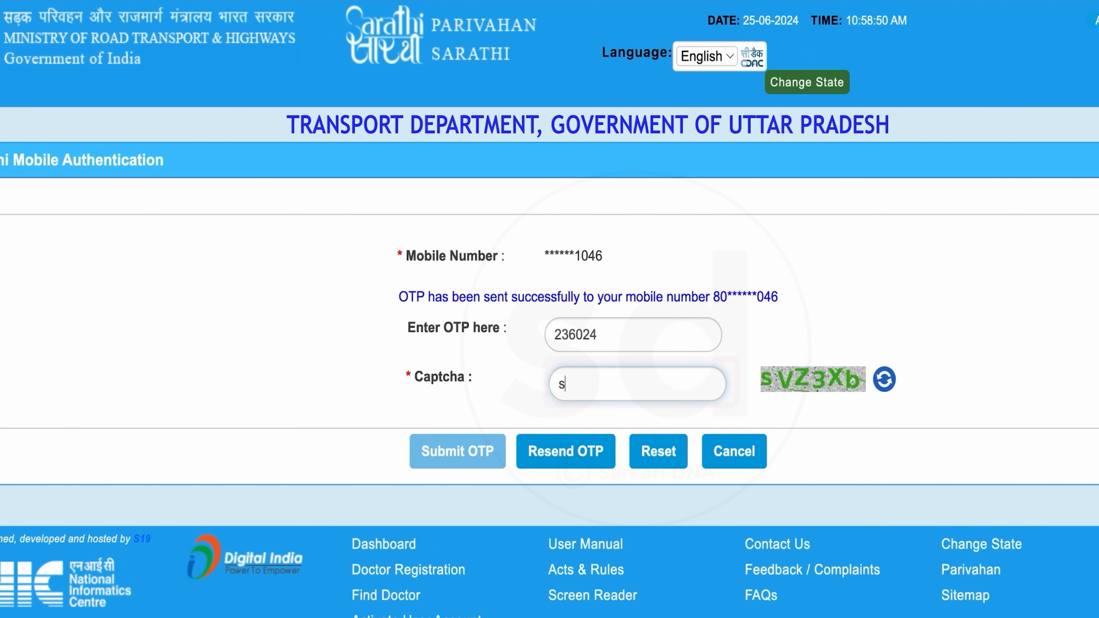
{"action": "type", "text": "VZ3X"}
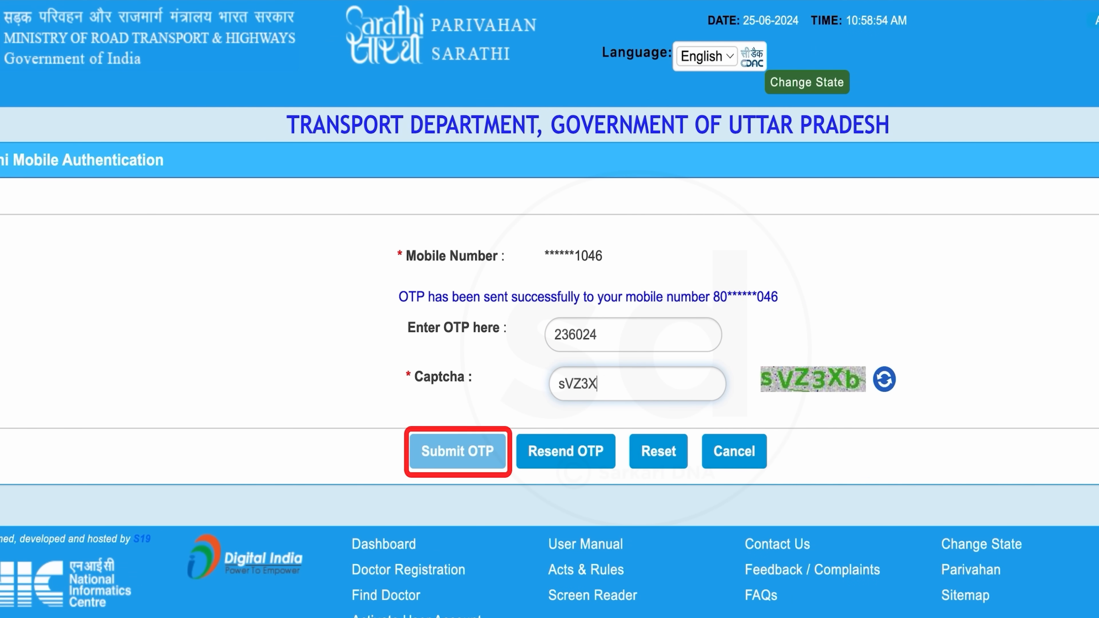
{"action": "type", "text": "b"}
{"action": "left_click", "coordinate": [468, 454]}
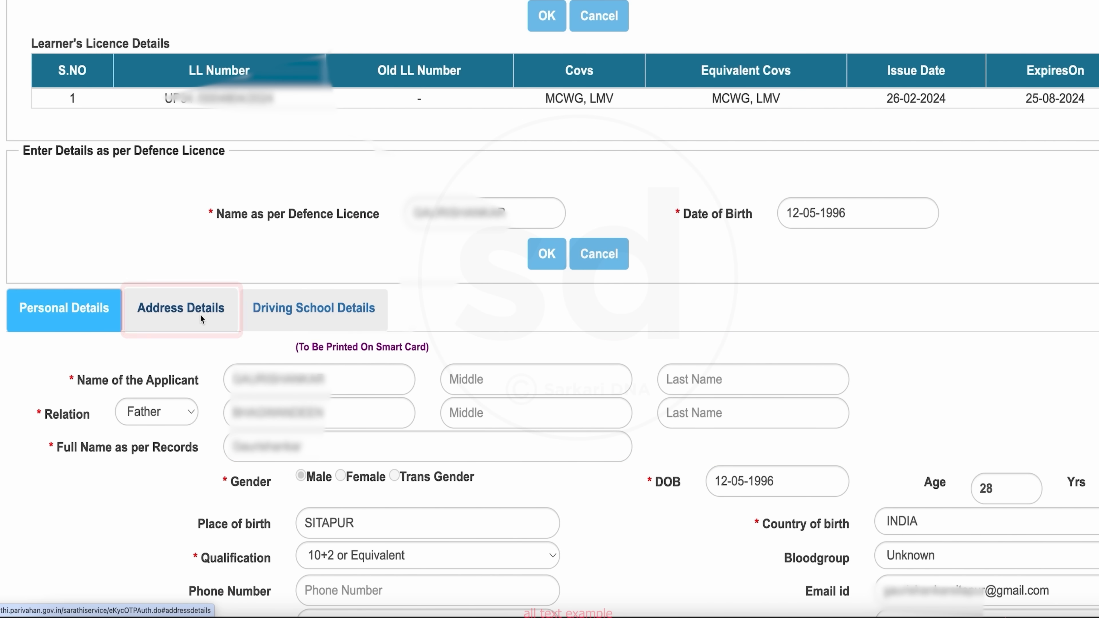
- Check the prefilled Address Details and Driving School Details tabs of the application form
{"action": "left_click", "coordinate": [210, 310]}
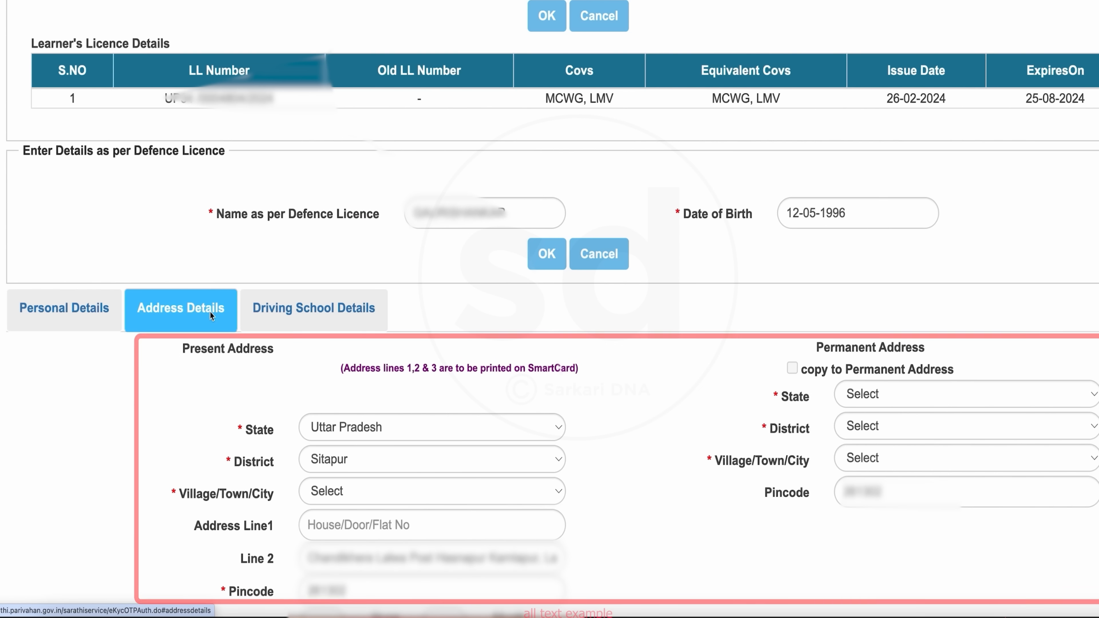
{"action": "scroll", "coordinate": [524, 426], "scroll_direction": "down", "scroll_amount": 2}
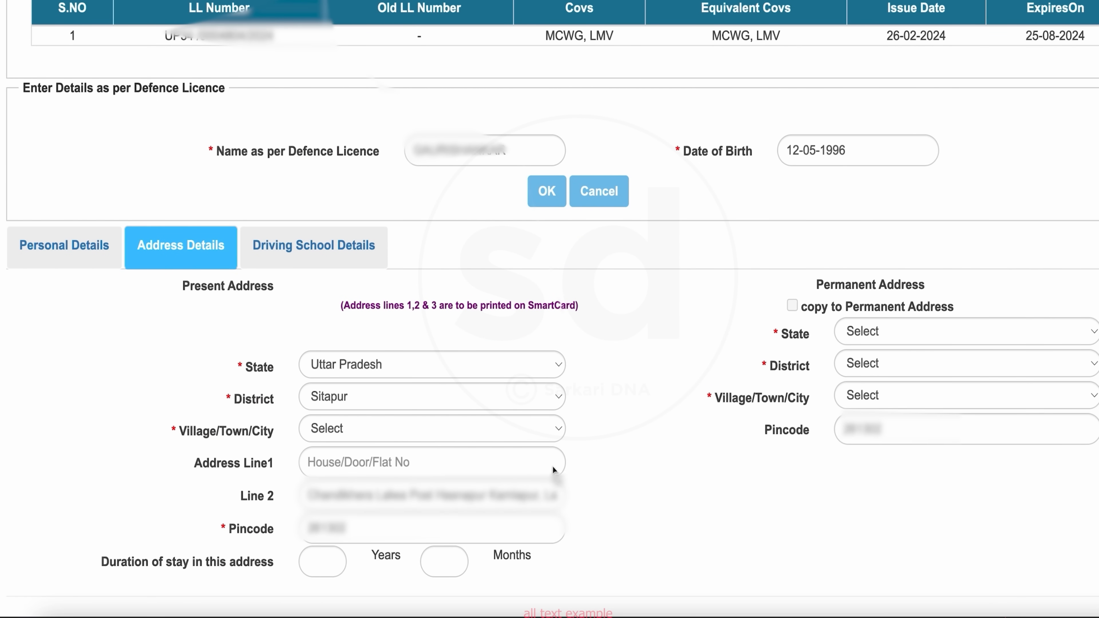
{"action": "scroll", "coordinate": [525, 518], "scroll_direction": "down", "scroll_amount": 4}
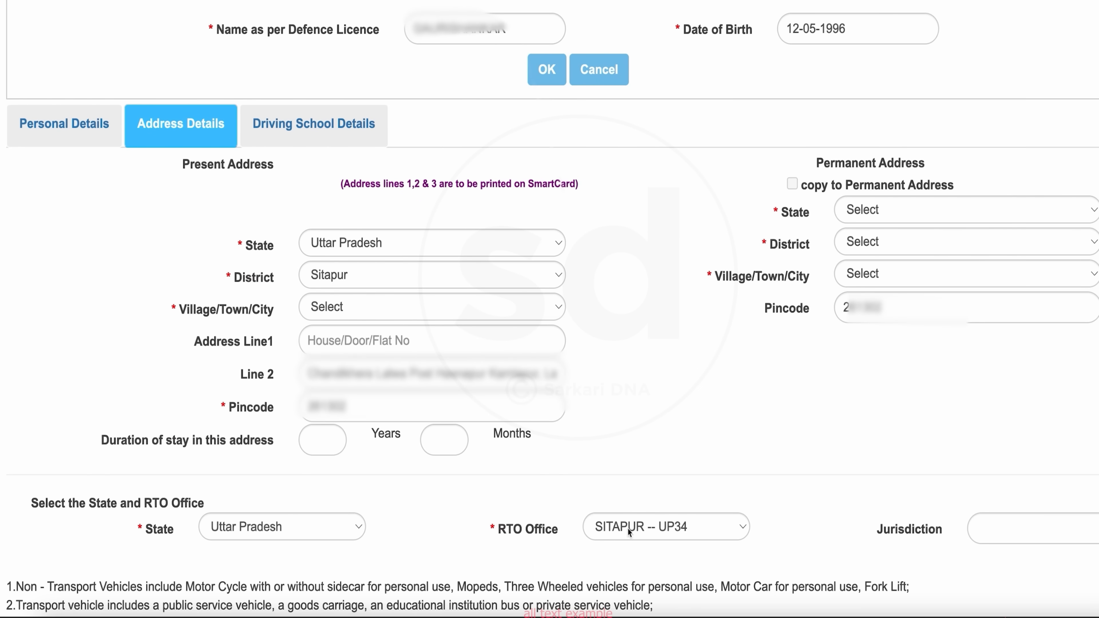
{"action": "scroll", "coordinate": [572, 518], "scroll_direction": "up", "scroll_amount": 7}
{"action": "left_click", "coordinate": [334, 344]}
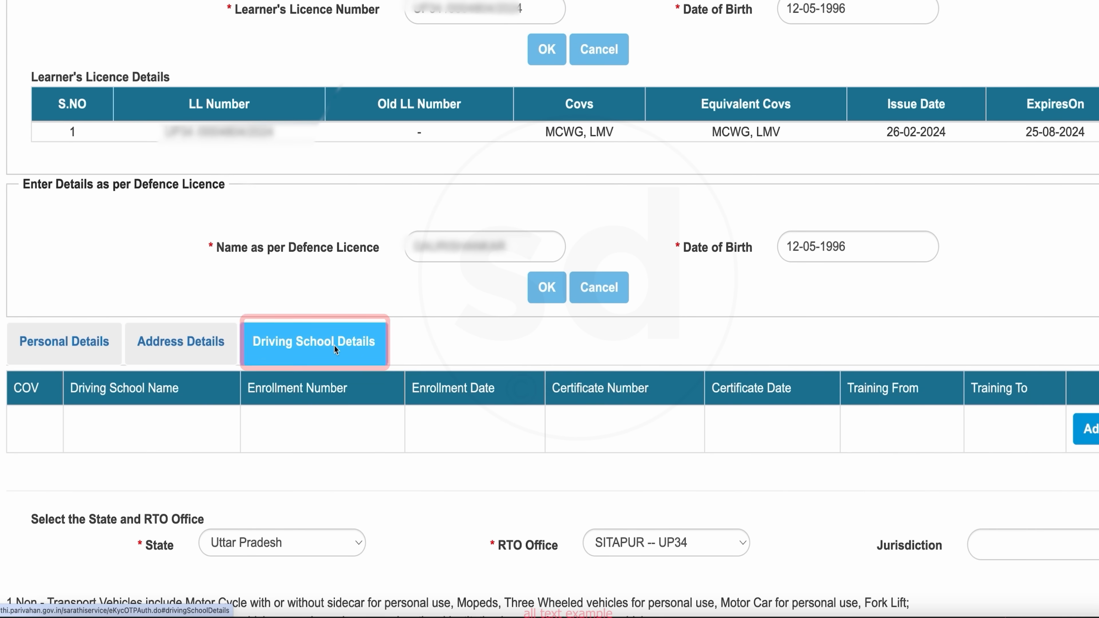
{"action": "scroll", "coordinate": [425, 438], "scroll_direction": "down", "scroll_amount": 2}
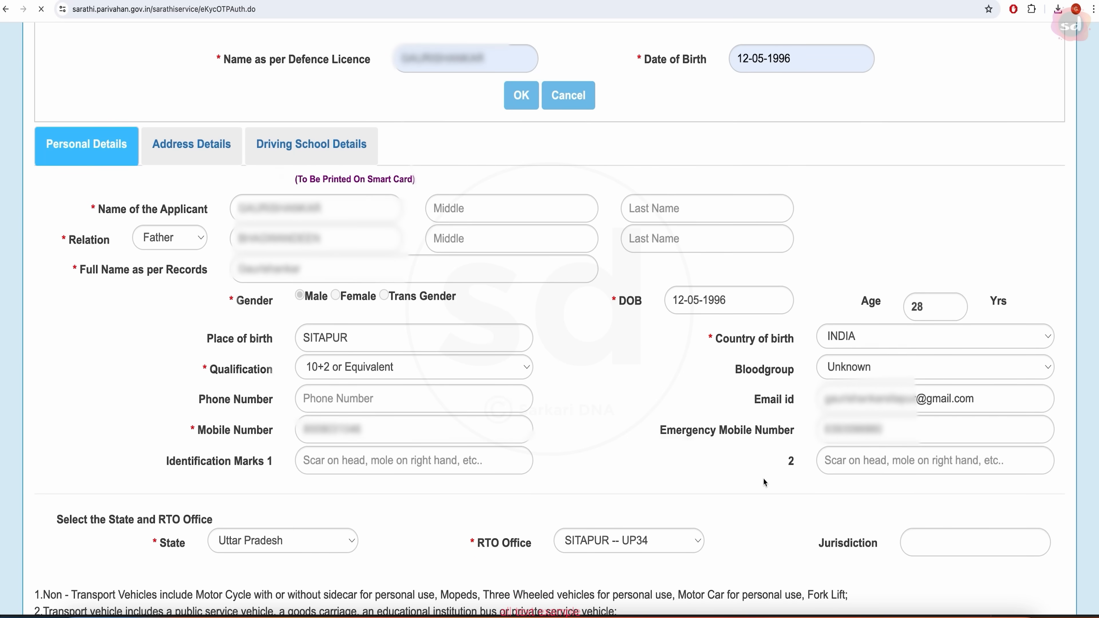
{"action": "scroll", "coordinate": [763, 478], "scroll_direction": "down", "scroll_amount": 3}
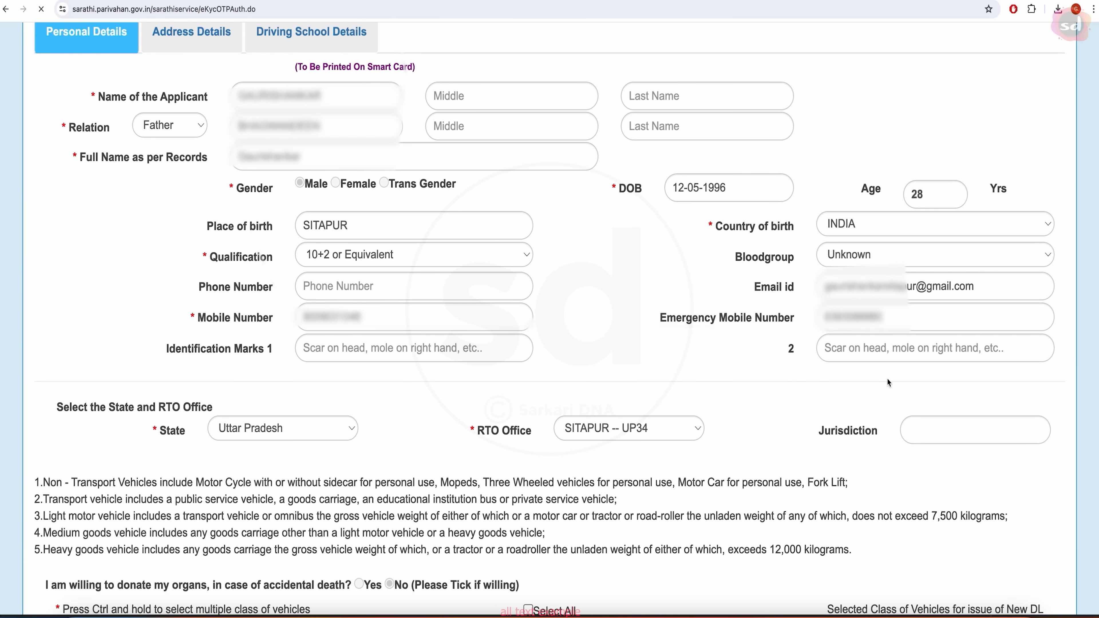
- Tick Select All to include MCWG and LMV vehicle classes, then submit the application
{"action": "scroll", "coordinate": [528, 447], "scroll_direction": "down", "scroll_amount": 4}
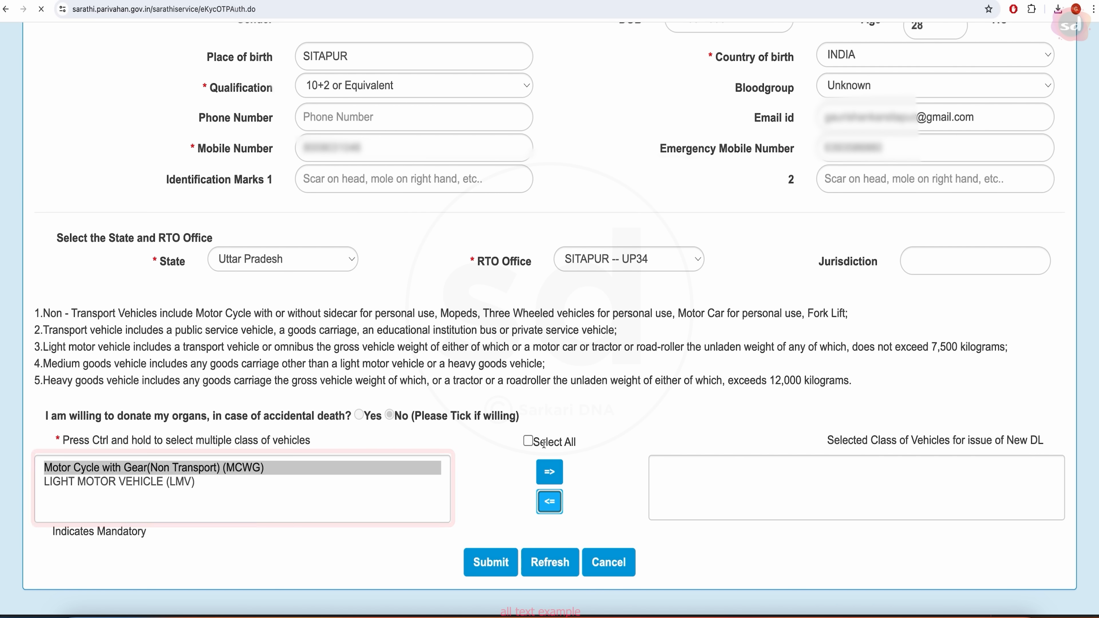
{"action": "left_click", "coordinate": [528, 441]}
{"action": "scroll", "coordinate": [558, 478], "scroll_direction": "down", "scroll_amount": 1}
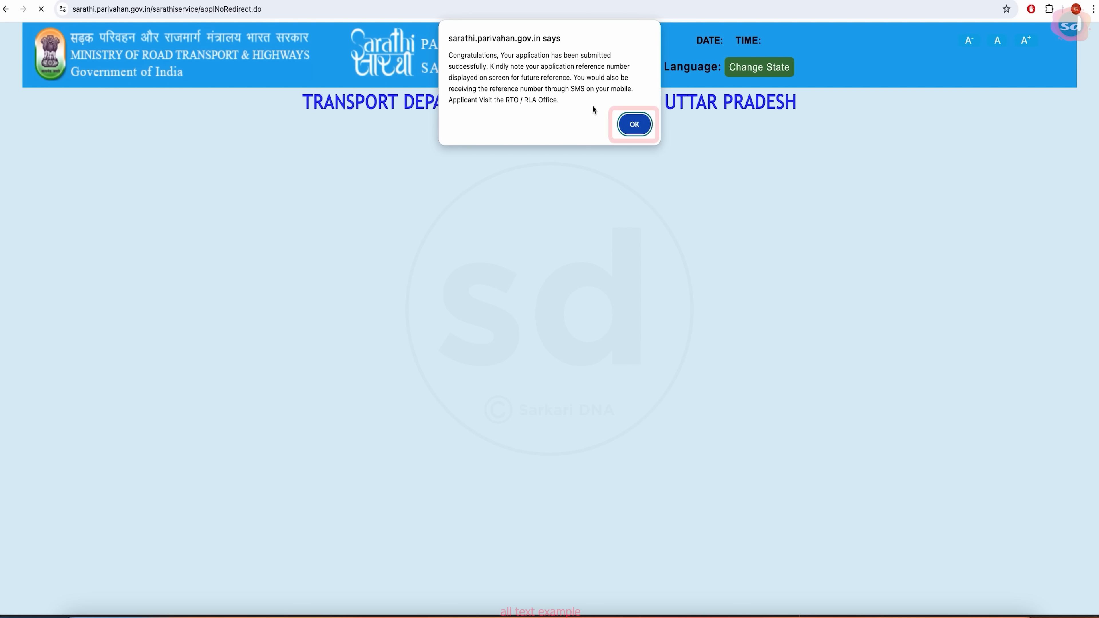
- Dismiss the submission alert, note the application number on the slip, and enter the status captcha
{"action": "left_click", "coordinate": [634, 125]}
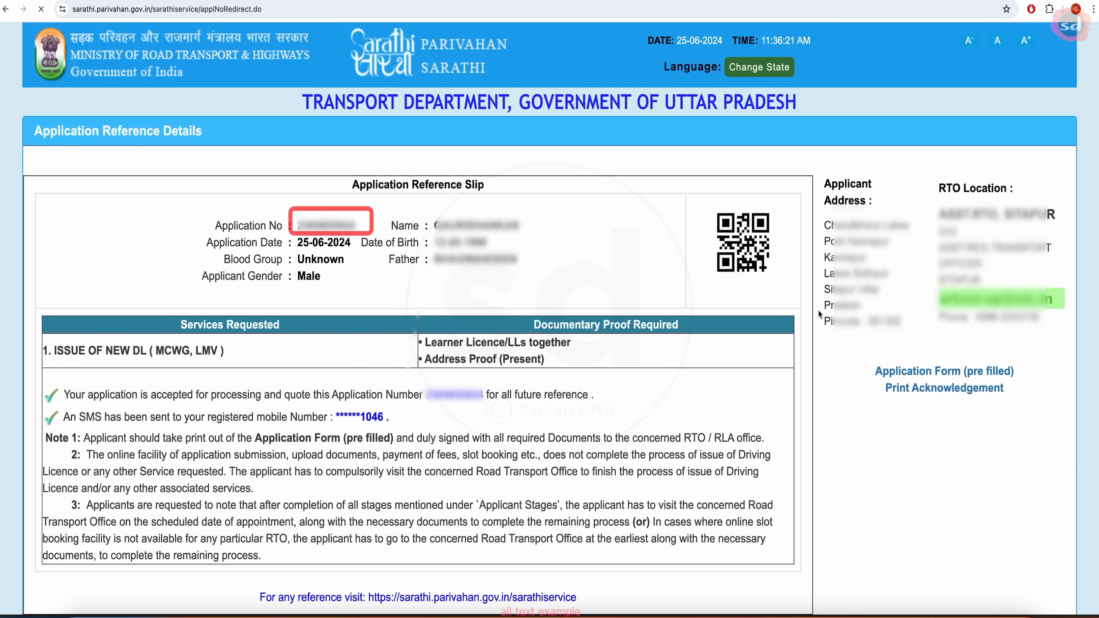
{"action": "scroll", "coordinate": [624, 346], "scroll_direction": "down", "scroll_amount": 3}
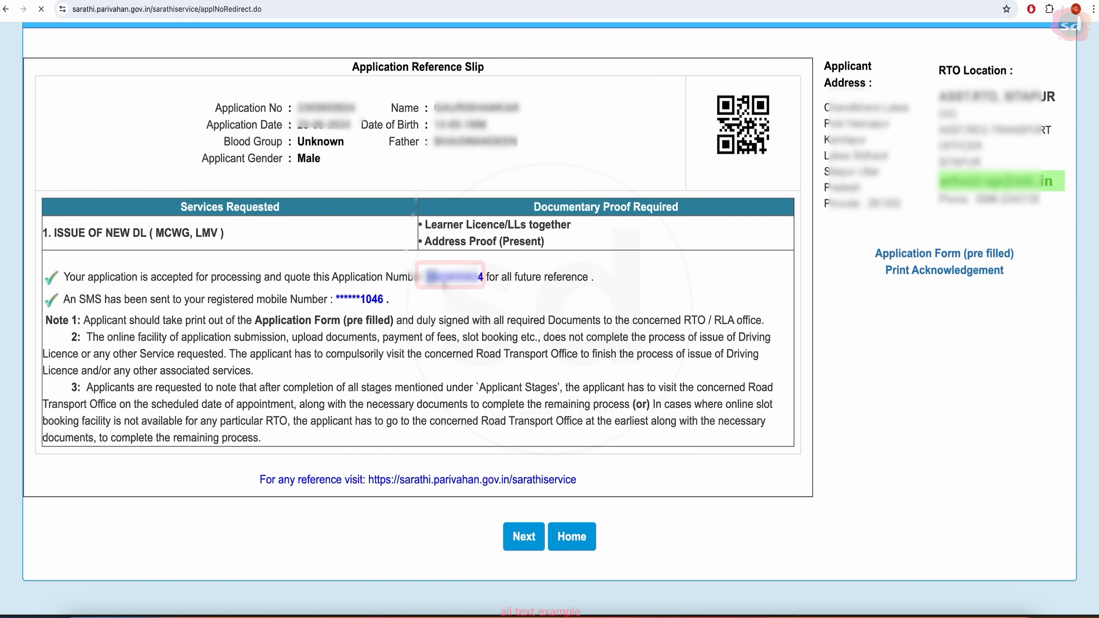
{"action": "left_click", "coordinate": [433, 313]}
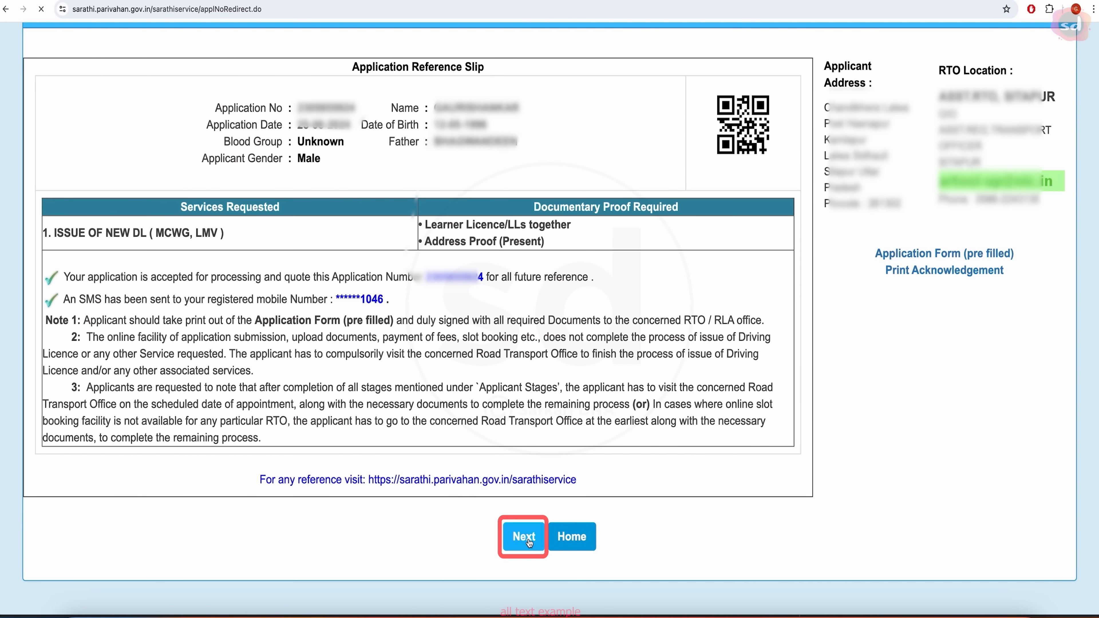
{"action": "type", "text": "MRfO"}
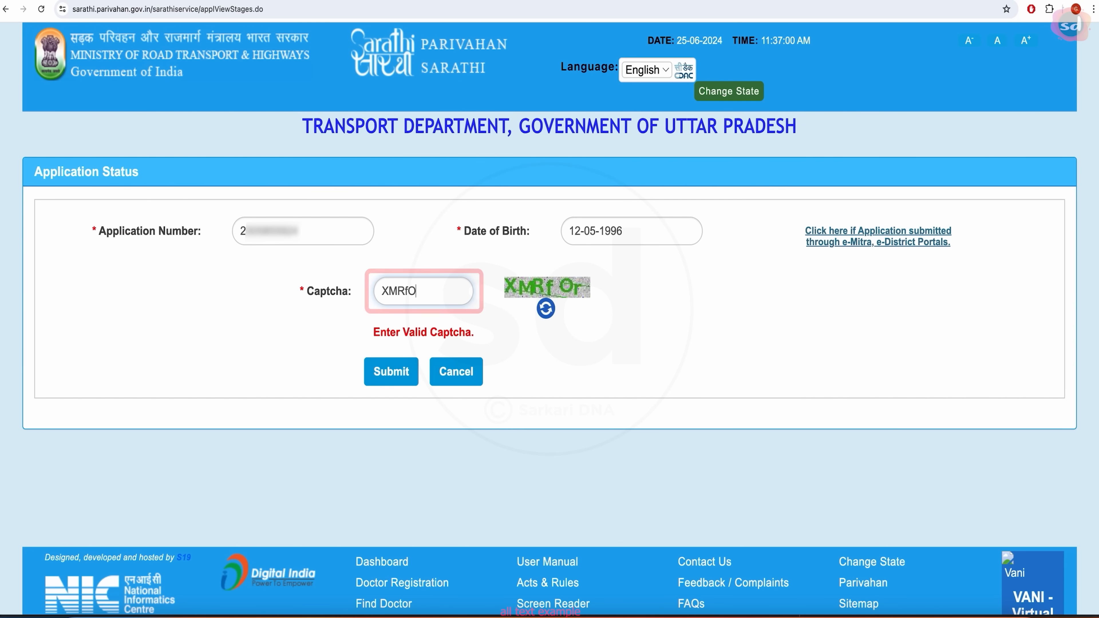
{"action": "type", "text": "r"}
- Submit the status lookup and proceed with the UPLOAD DOCUMENTS stage
{"action": "left_click", "coordinate": [403, 373]}
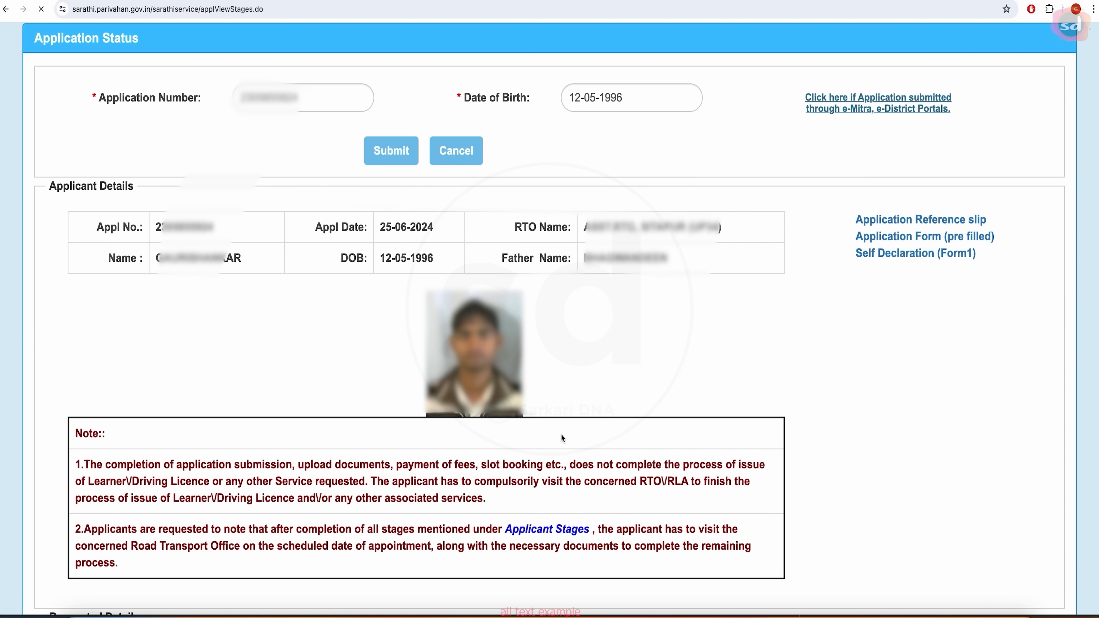
{"action": "scroll", "coordinate": [267, 403], "scroll_direction": "down", "scroll_amount": 7}
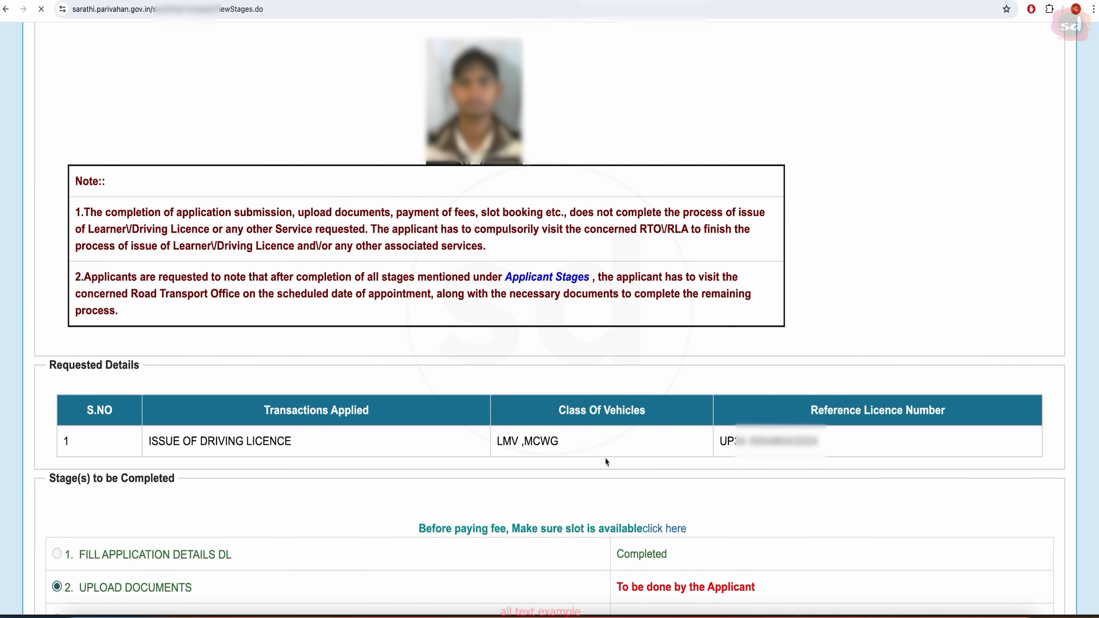
{"action": "scroll", "coordinate": [722, 473], "scroll_direction": "down", "scroll_amount": 4}
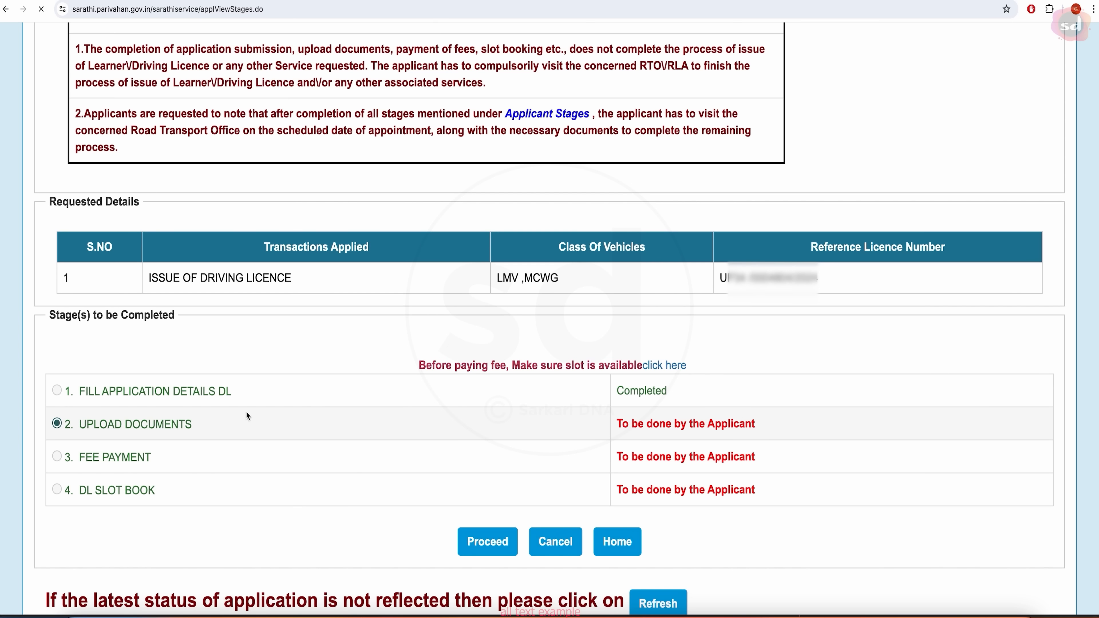
{"action": "scroll", "coordinate": [565, 407], "scroll_direction": "down", "scroll_amount": 2}
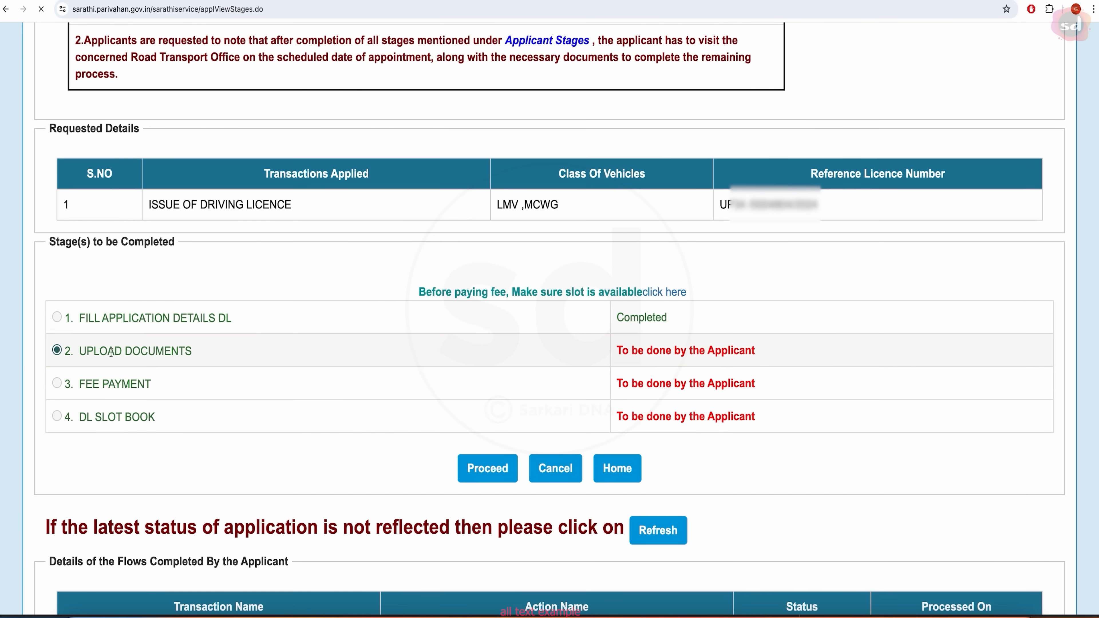
{"action": "scroll", "coordinate": [222, 358], "scroll_direction": "down", "scroll_amount": 4}
{"action": "left_click", "coordinate": [500, 310]}
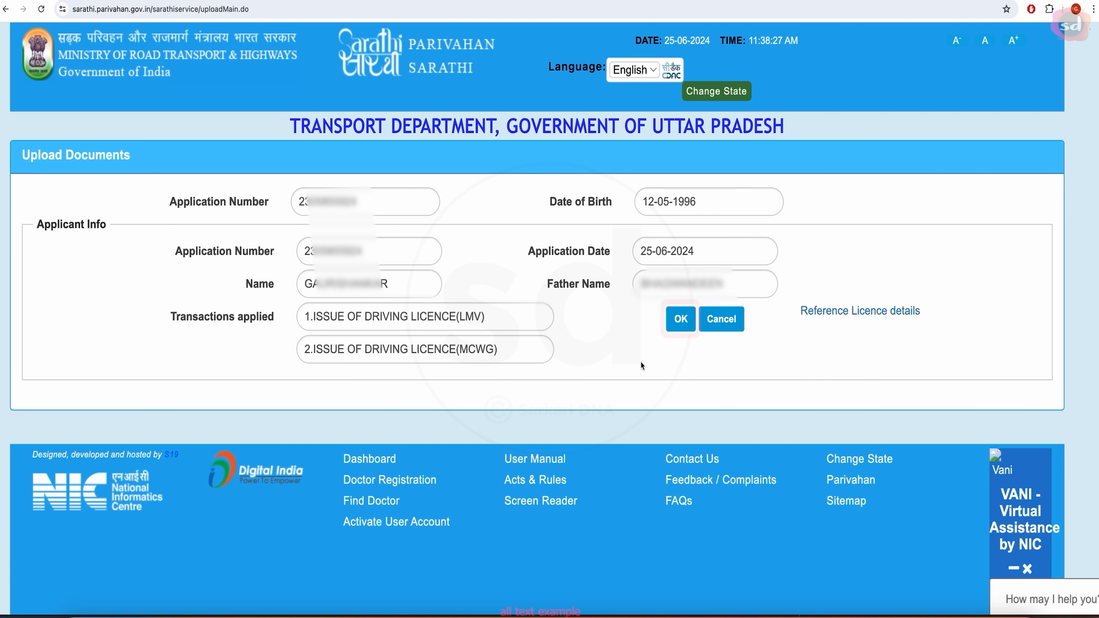
- Confirm the applicant info and pick Address Proof (Present) with Aadhar Card With DOB as proof
{"action": "left_click", "coordinate": [681, 320]}
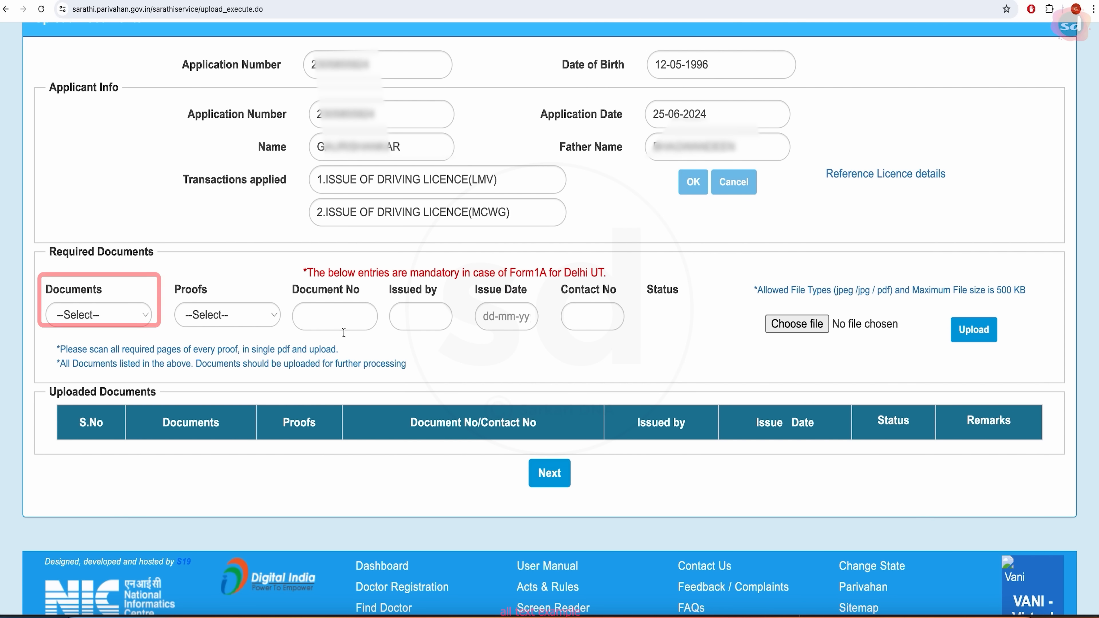
{"action": "left_click", "coordinate": [136, 315]}
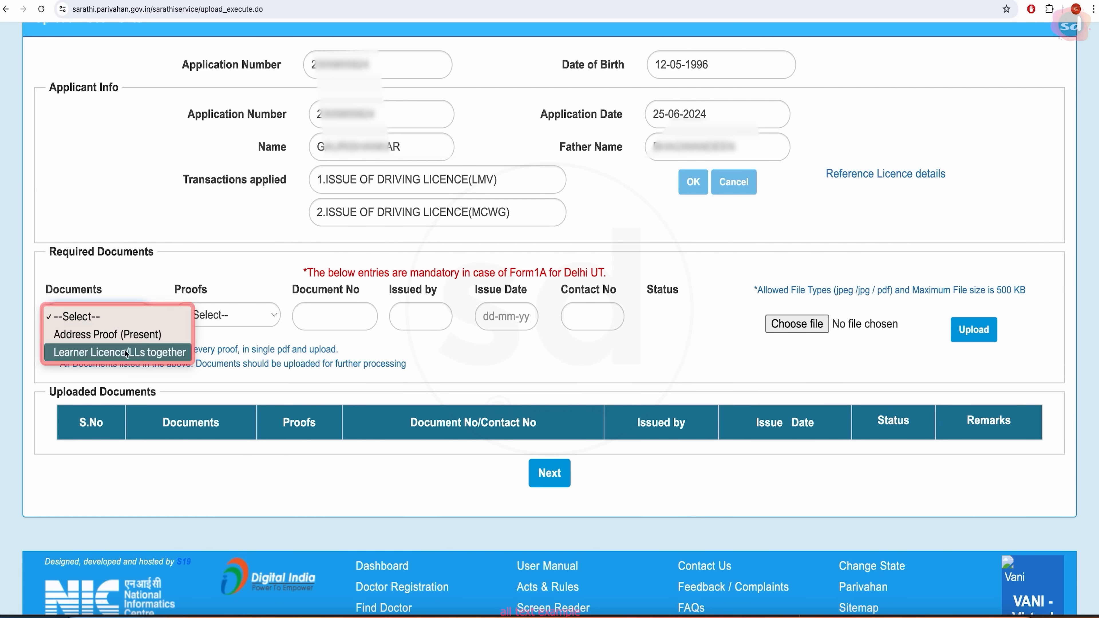
{"action": "left_click", "coordinate": [137, 338]}
{"action": "left_click", "coordinate": [237, 332]}
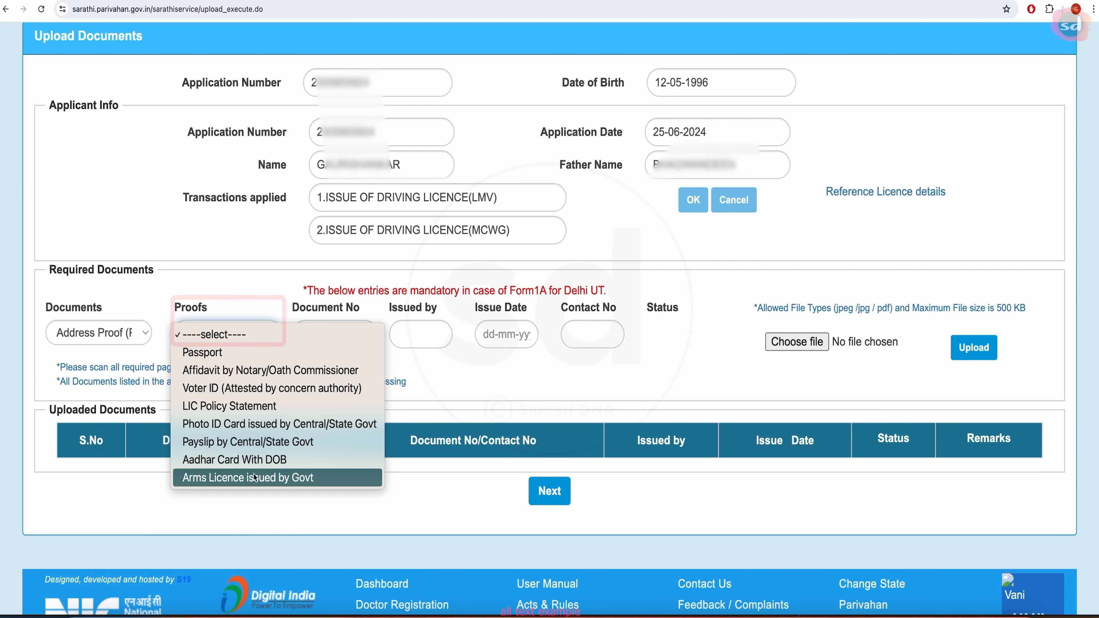
{"action": "left_click", "coordinate": [254, 460]}
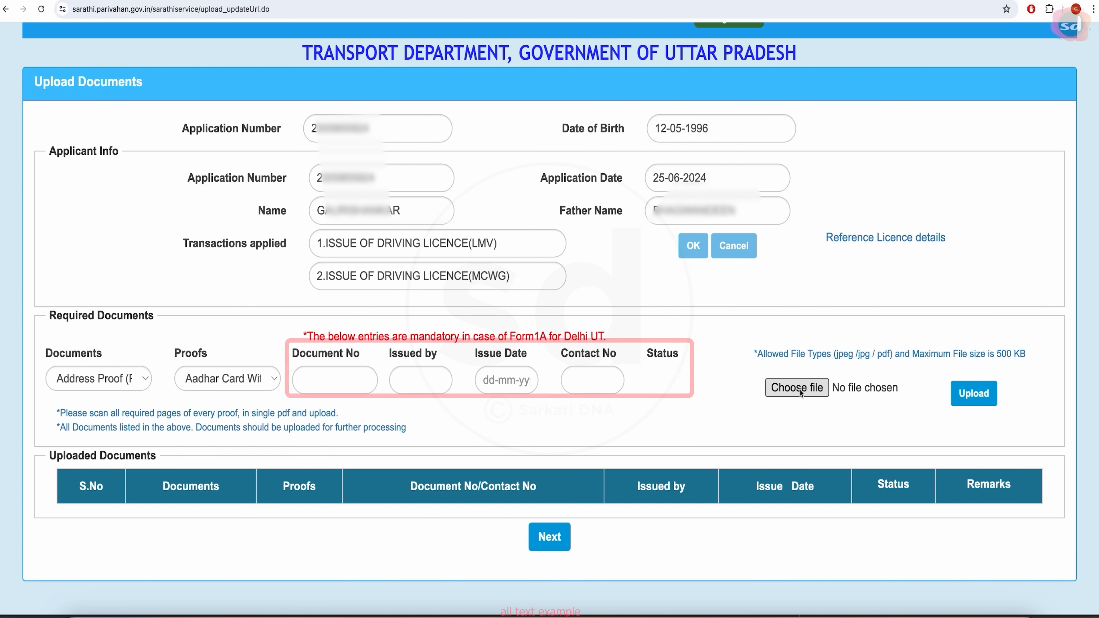
{"action": "scroll", "coordinate": [799, 390], "scroll_direction": "down", "scroll_amount": 1}
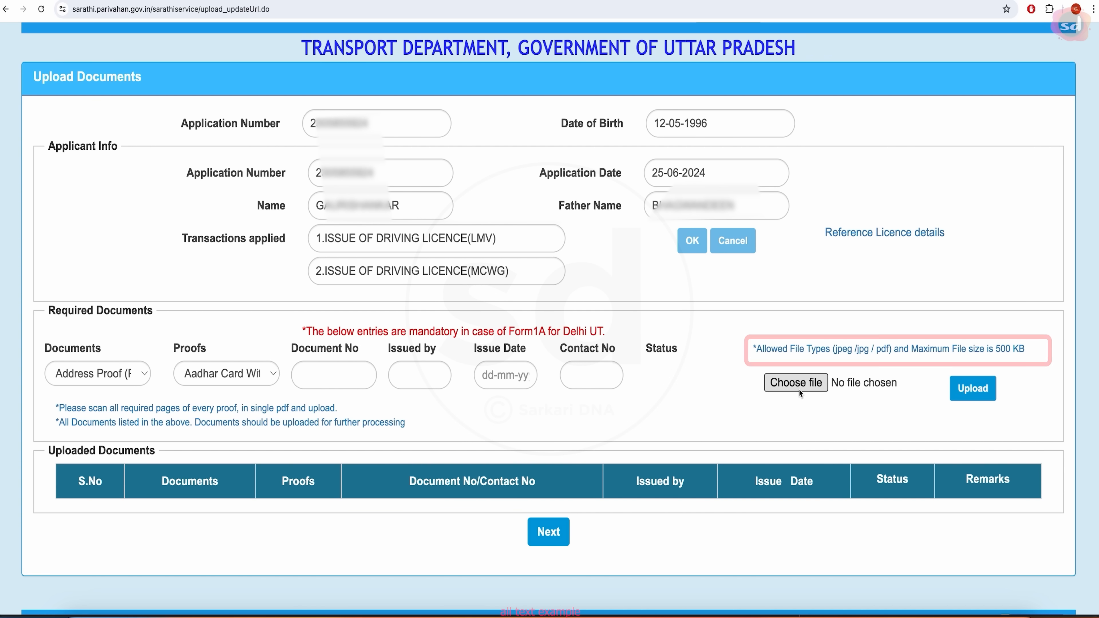
{"action": "scroll", "coordinate": [799, 390], "scroll_direction": "up", "scroll_amount": 1}
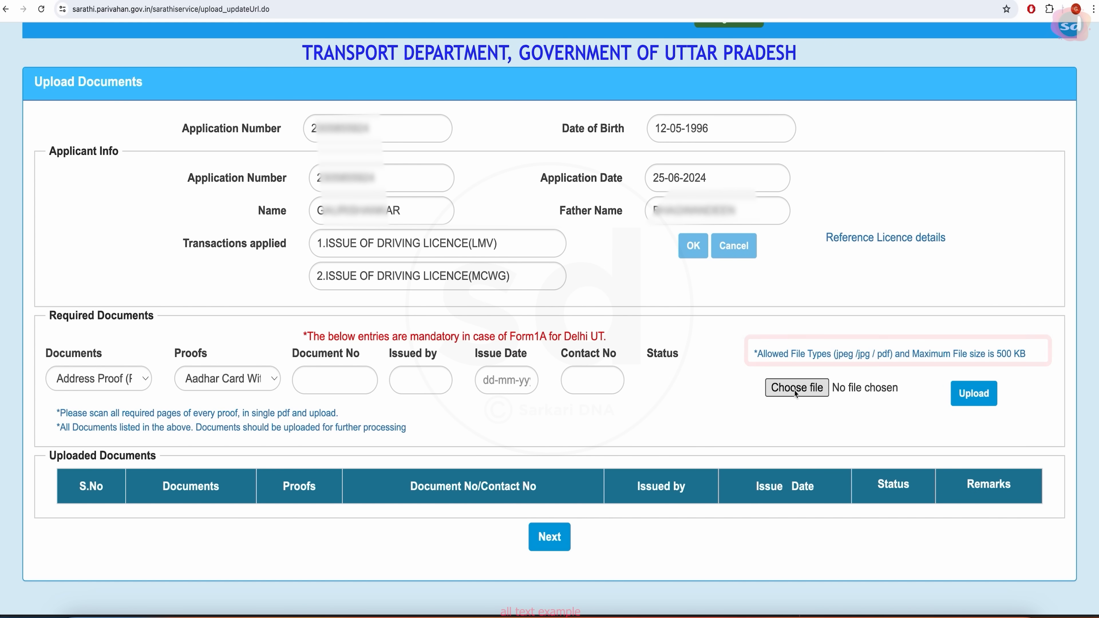
{"action": "scroll", "coordinate": [799, 390], "scroll_direction": "down", "scroll_amount": 1}
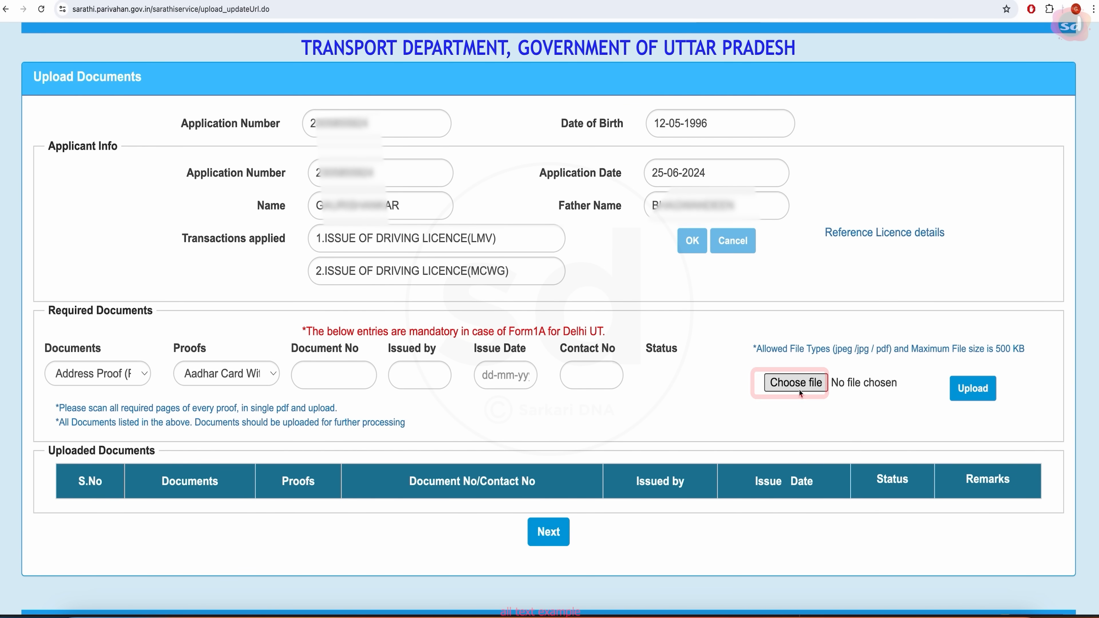
- Attach the Aadhaar PDF as address proof, then set the next document and proof to Learner Licence
{"action": "left_click", "coordinate": [796, 386]}
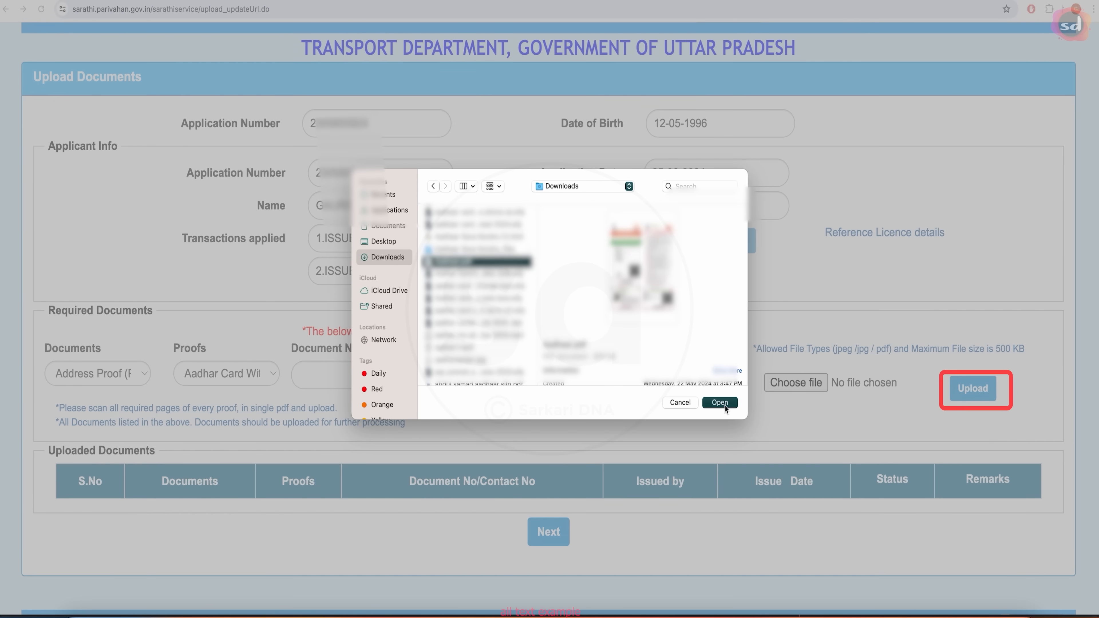
{"action": "left_click", "coordinate": [719, 402]}
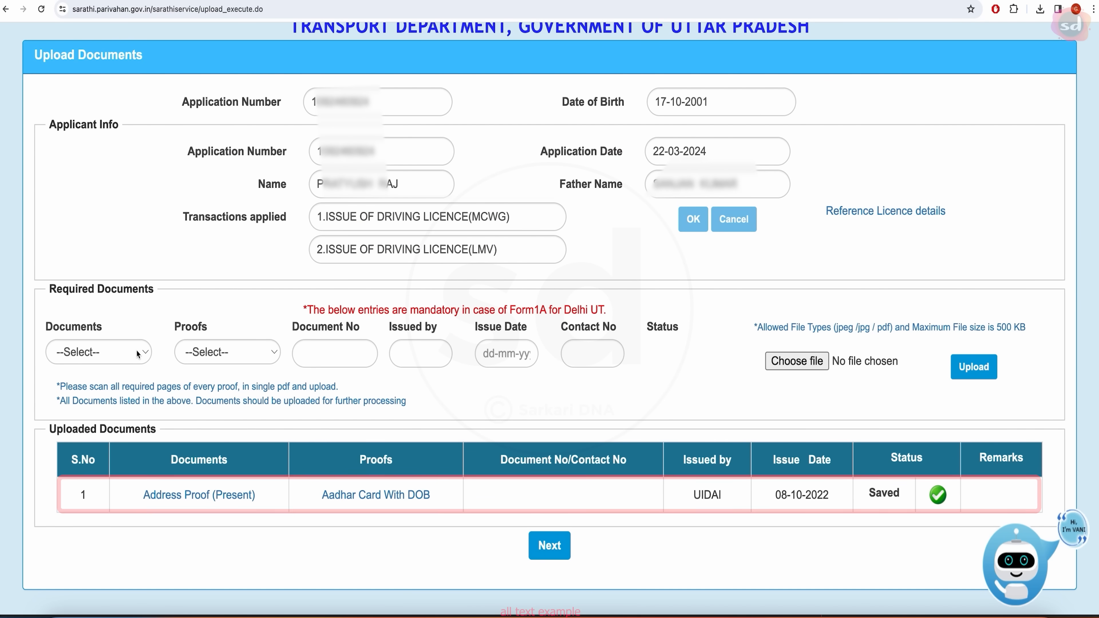
{"action": "left_click", "coordinate": [132, 351]}
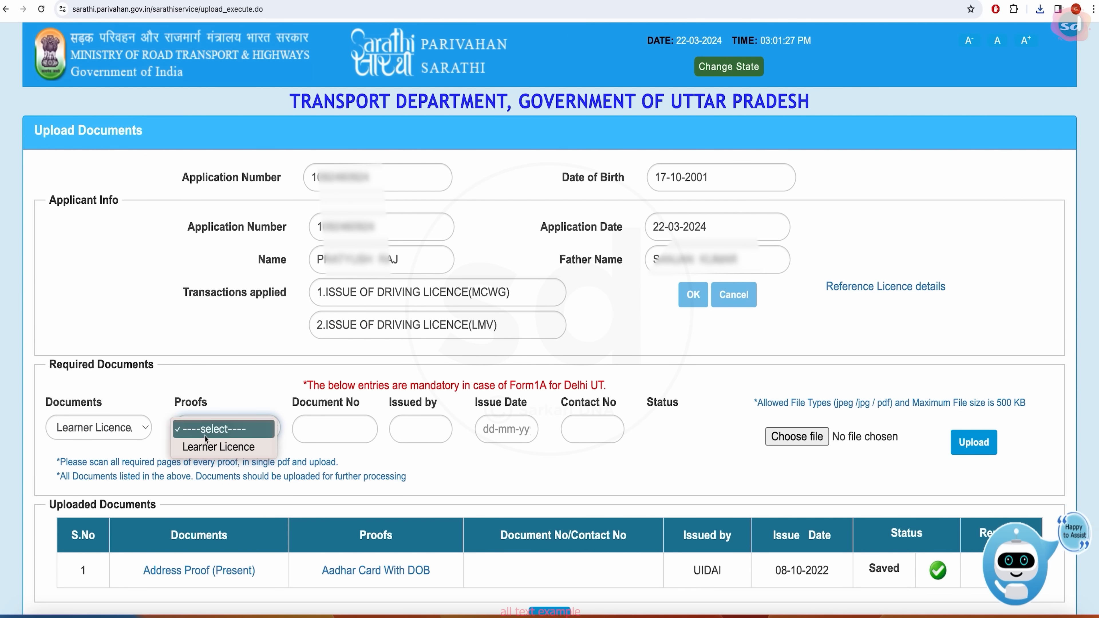
{"action": "left_click", "coordinate": [209, 448]}
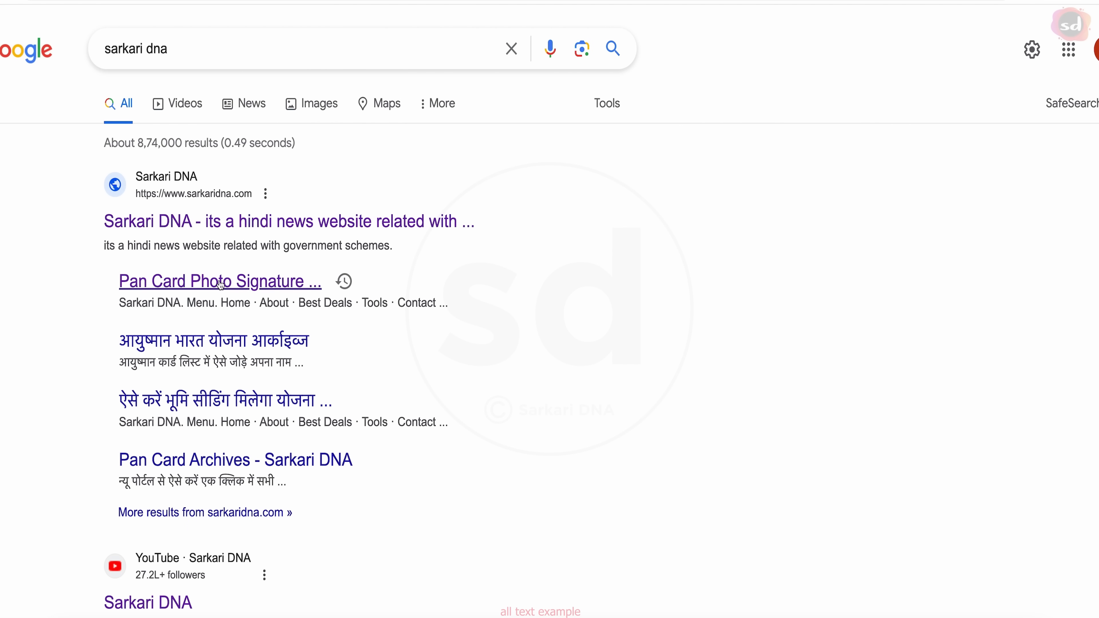
- Open the Sarkari DNA Pan Card Photo Signature Resize result and scroll to its converter tools
{"action": "left_click", "coordinate": [221, 282]}
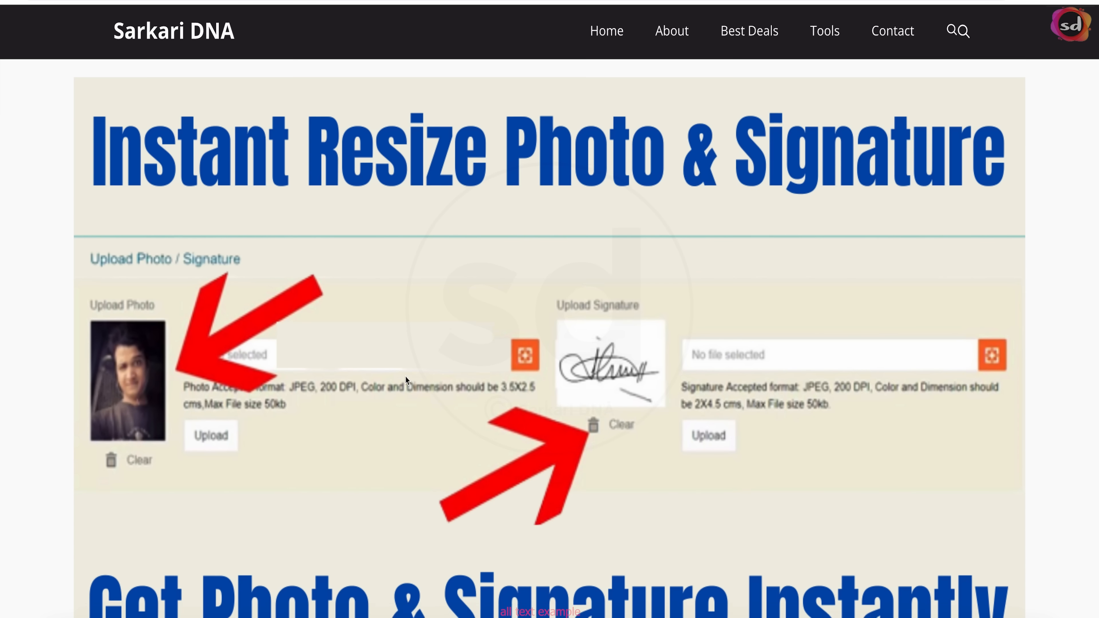
{"action": "scroll", "coordinate": [406, 377], "scroll_direction": "down", "scroll_amount": 15}
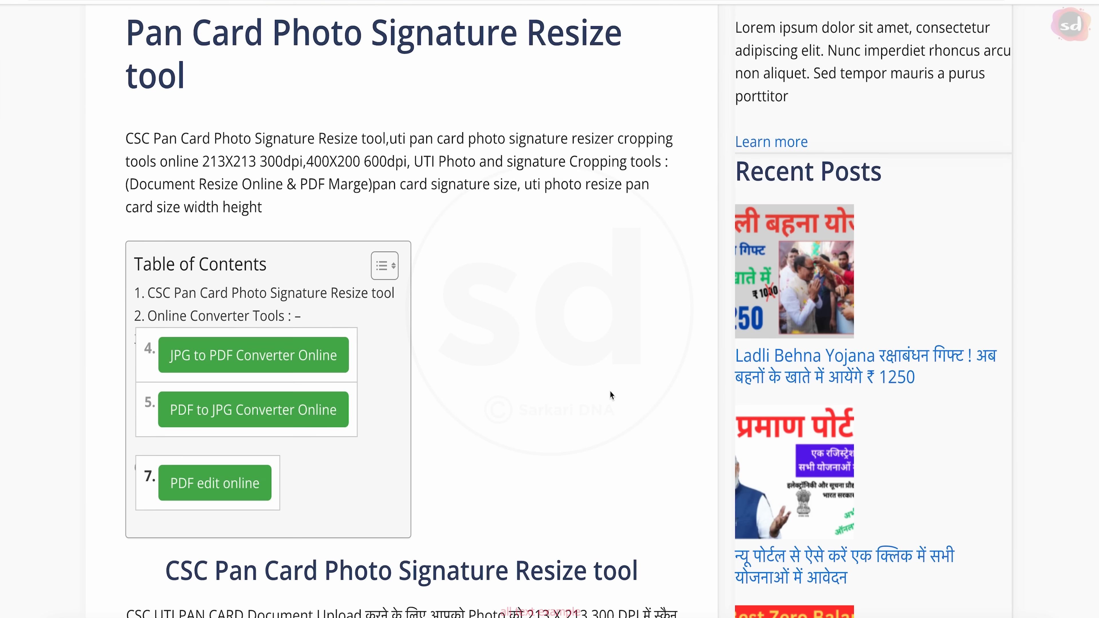
{"action": "scroll", "coordinate": [610, 394], "scroll_direction": "down", "scroll_amount": 1}
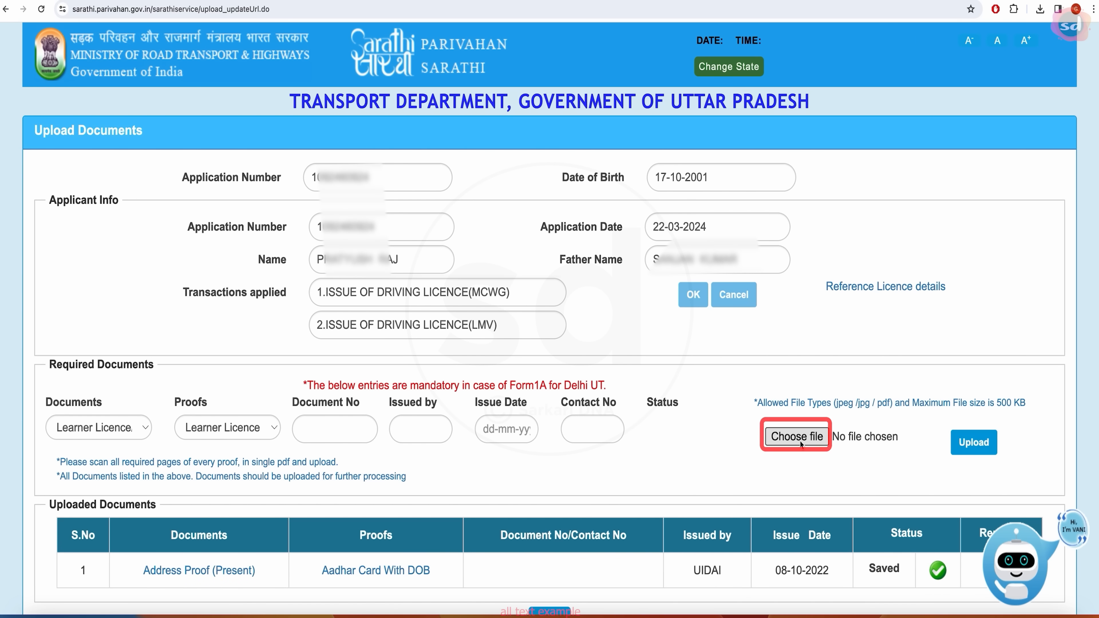
- Attach and upload the learner licence file, then scroll back toward the Application Status check
{"action": "left_click", "coordinate": [797, 436]}
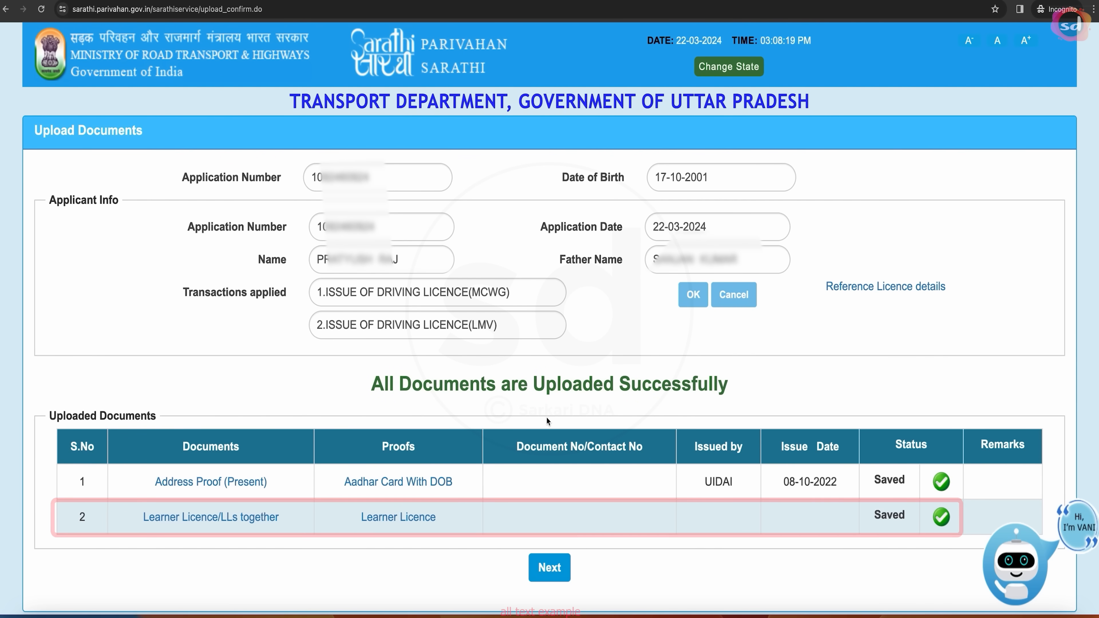
{"action": "scroll", "coordinate": [951, 422], "scroll_direction": "down", "scroll_amount": 3}
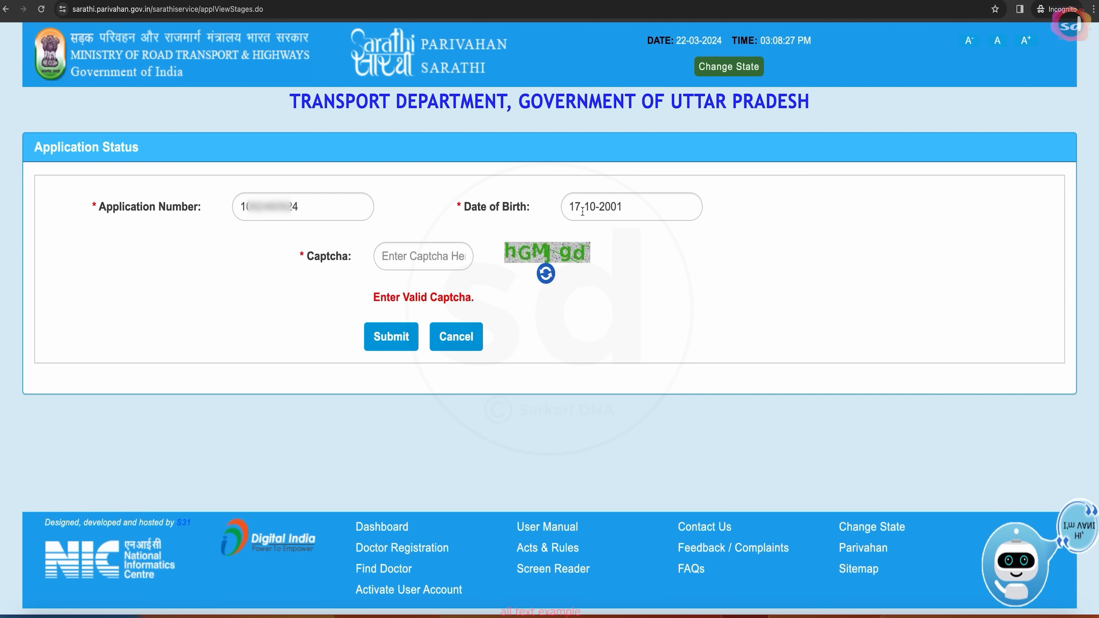
- Submit the status check with the captcha and proceed to 3. FEE PAYMENT showing 1000.00
{"action": "type", "text": "m"}
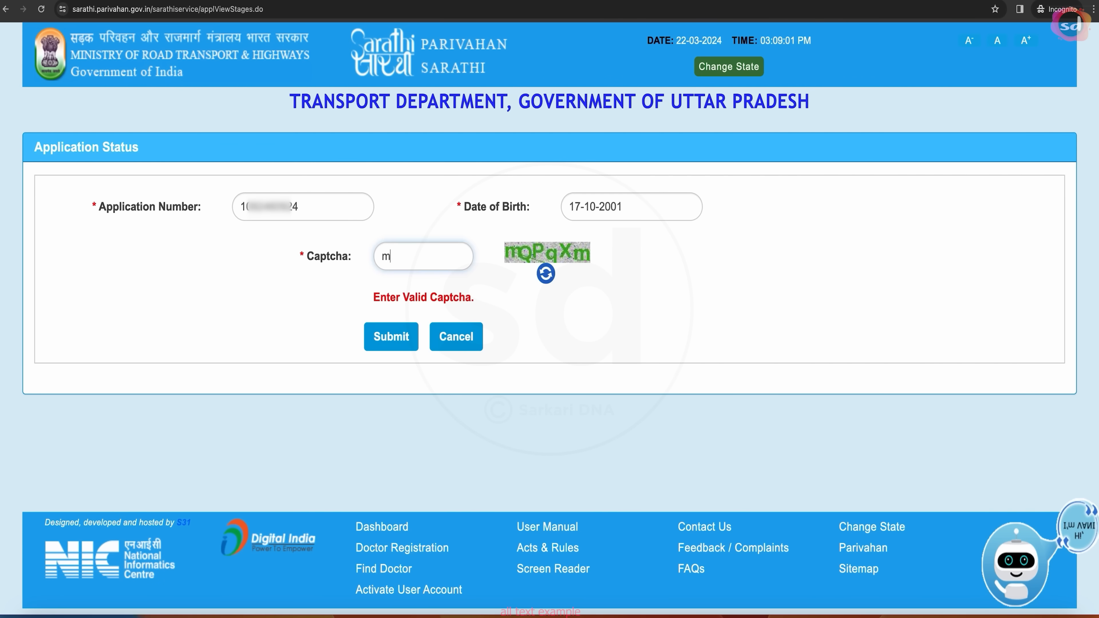
{"action": "type", "text": "Q"}
{"action": "type", "text": "PqXm"}
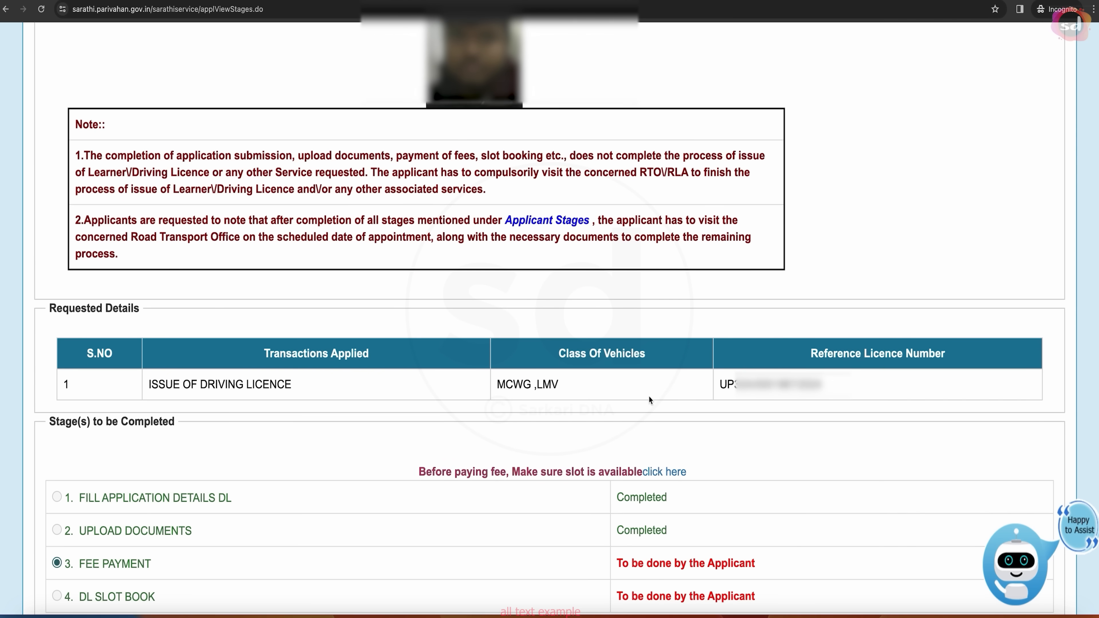
{"action": "scroll", "coordinate": [746, 415], "scroll_direction": "down", "scroll_amount": 4}
{"action": "scroll", "coordinate": [747, 415], "scroll_direction": "down", "scroll_amount": 1}
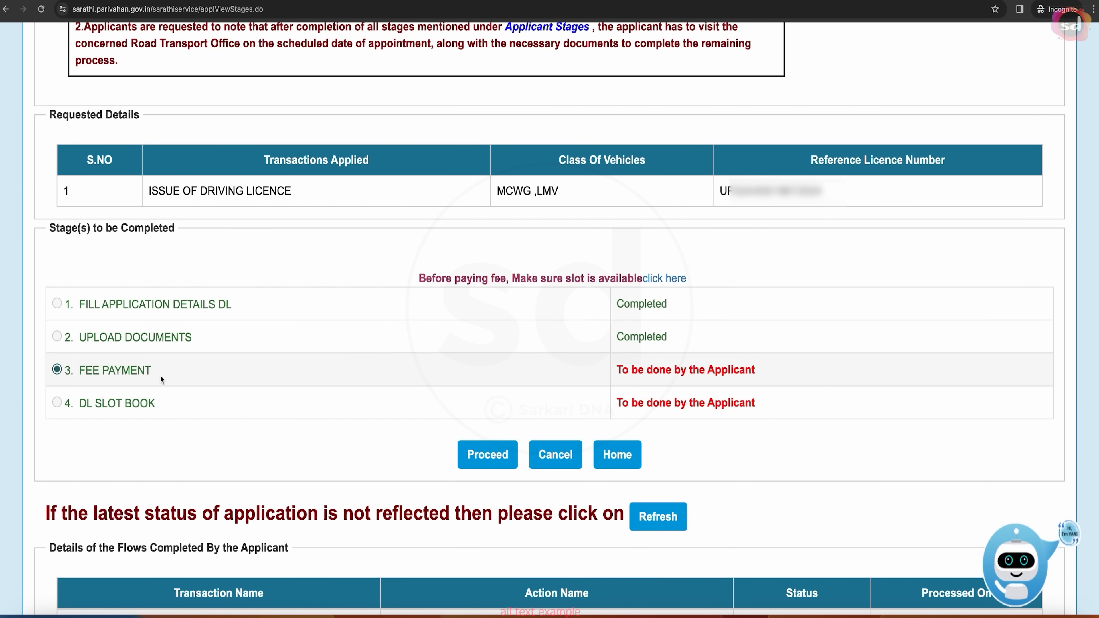
{"action": "scroll", "coordinate": [319, 390], "scroll_direction": "down", "scroll_amount": 3}
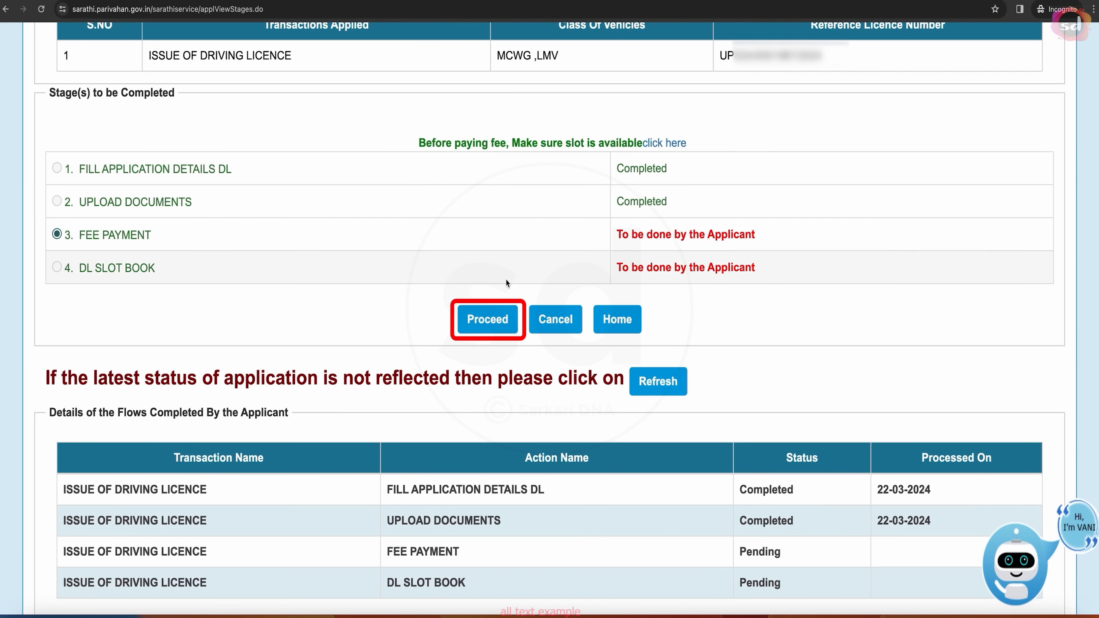
{"action": "left_click", "coordinate": [498, 325]}
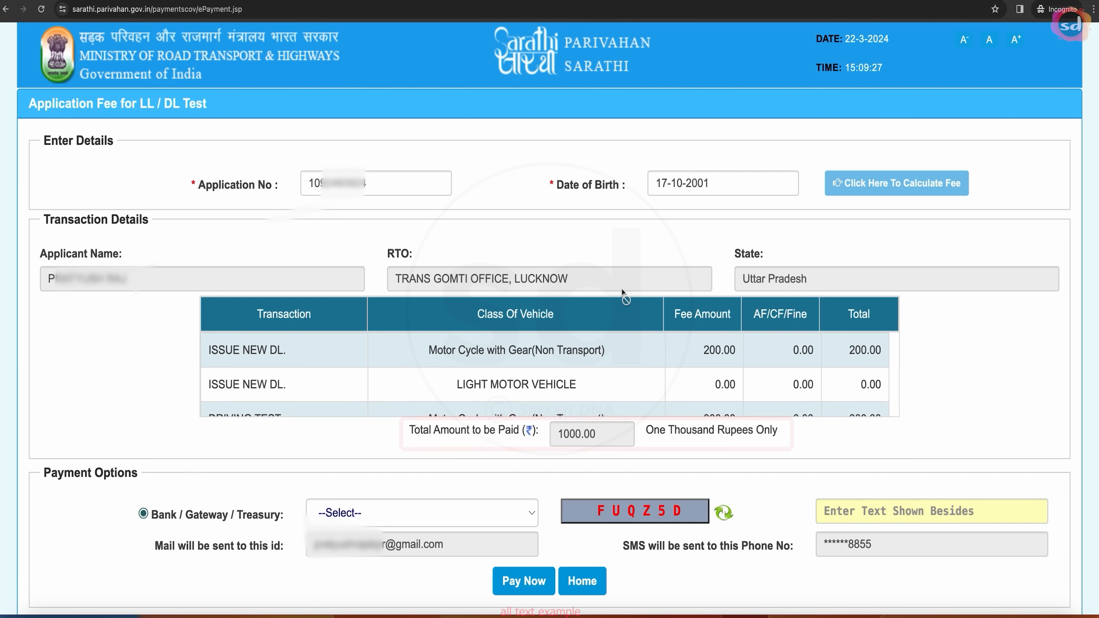
- Choose STATE BANK OF INDIA as the gateway, Pay Now with the captcha, and accept the terms
{"action": "scroll", "coordinate": [609, 377], "scroll_direction": "down", "scroll_amount": 2}
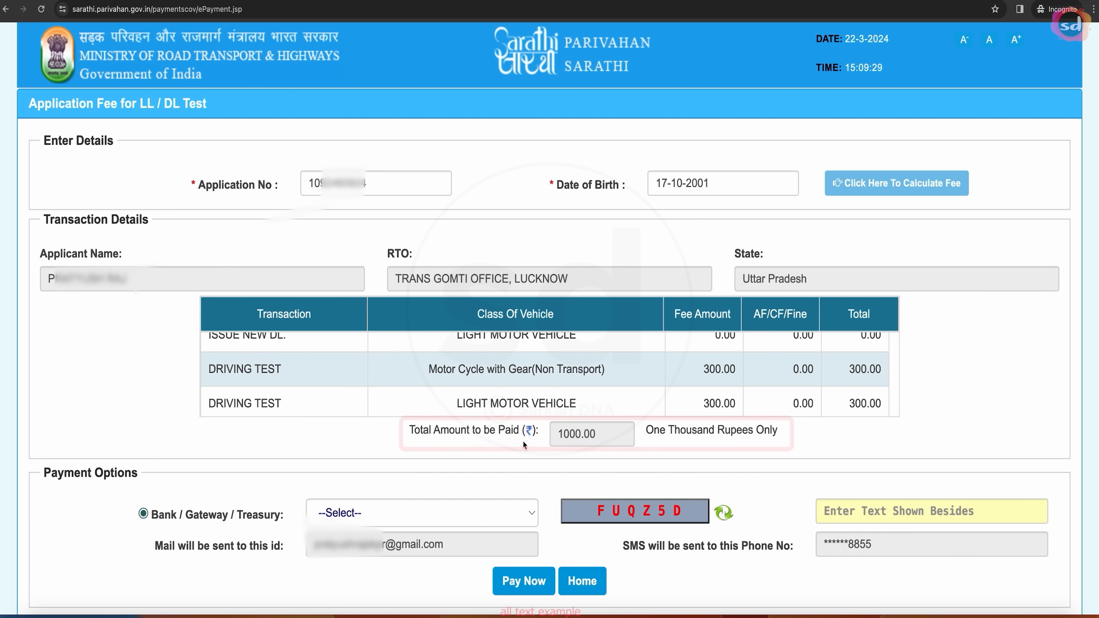
{"action": "scroll", "coordinate": [671, 447], "scroll_direction": "down", "scroll_amount": 3}
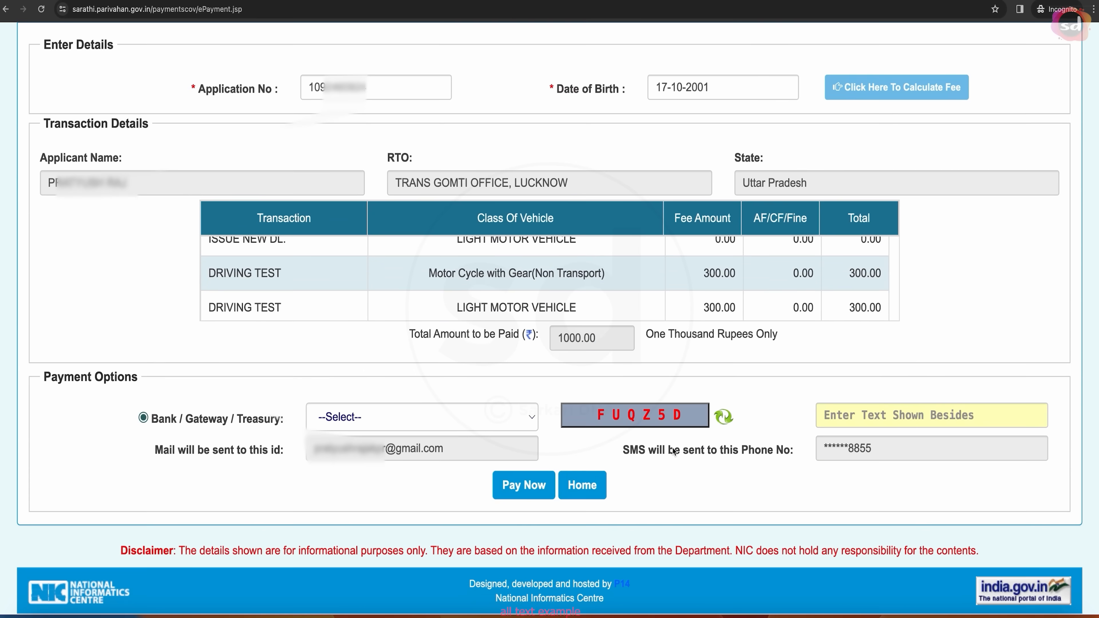
{"action": "left_click", "coordinate": [495, 421]}
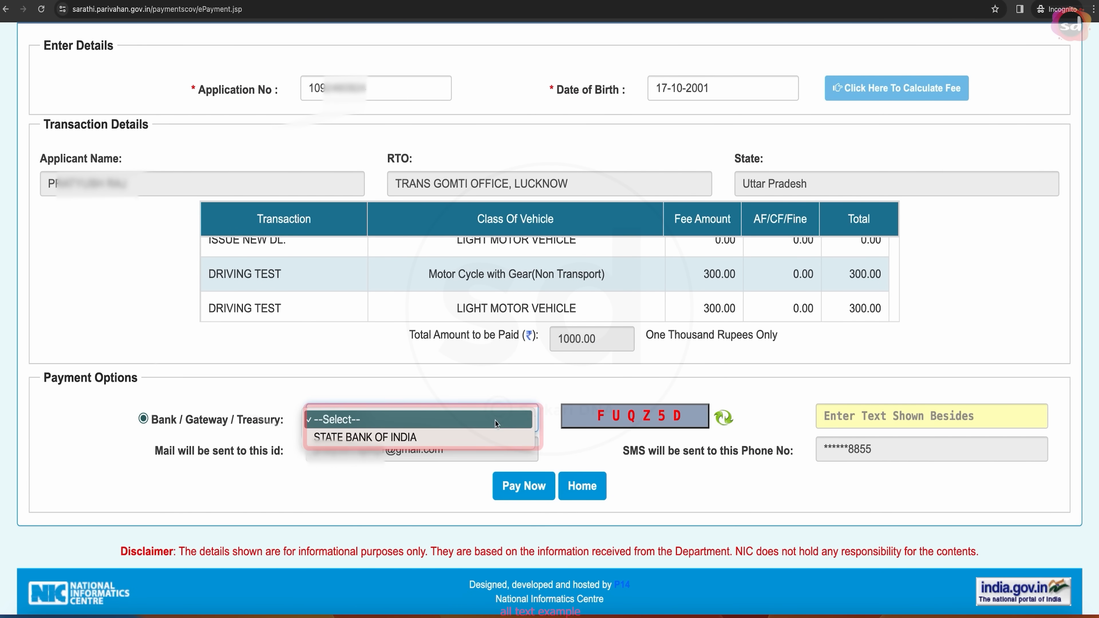
{"action": "left_click", "coordinate": [405, 440]}
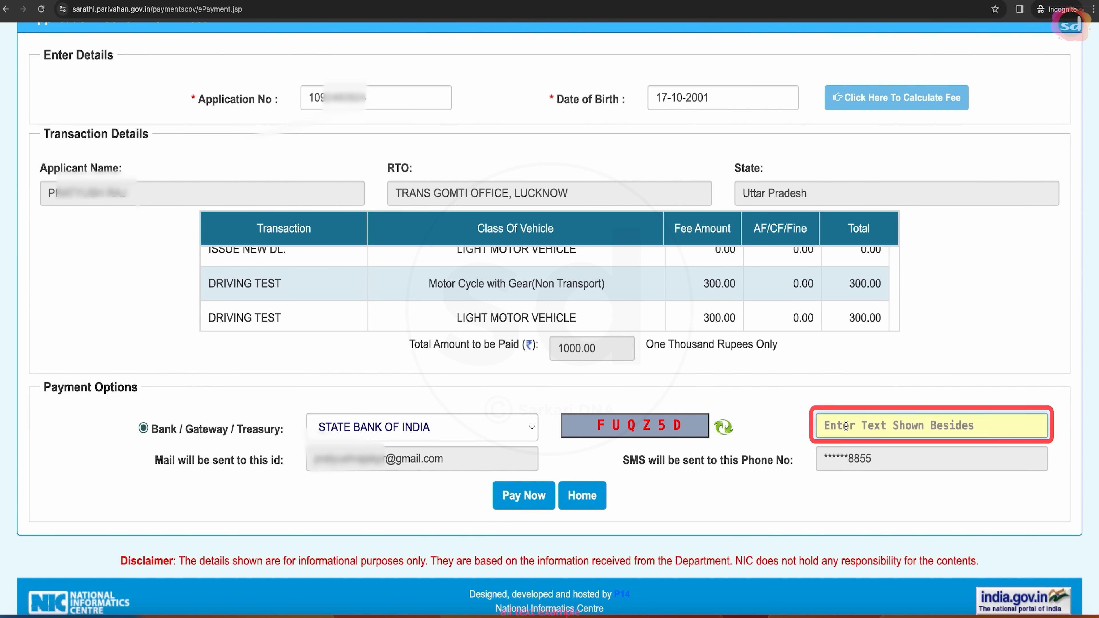
{"action": "type", "text": "FUQZ5D"}
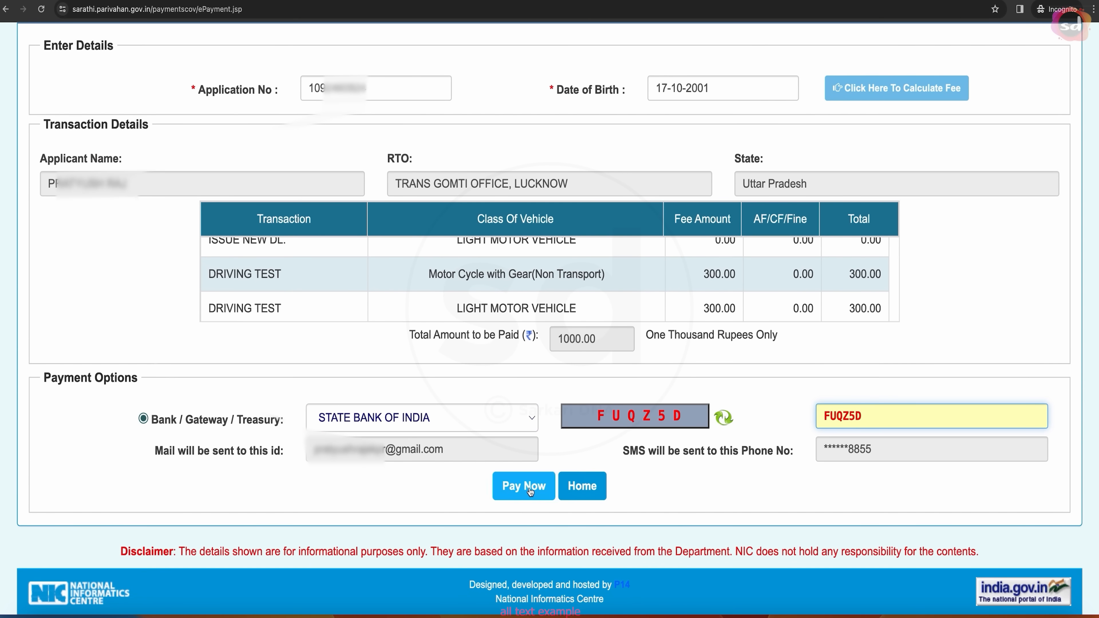
{"action": "left_click", "coordinate": [523, 485]}
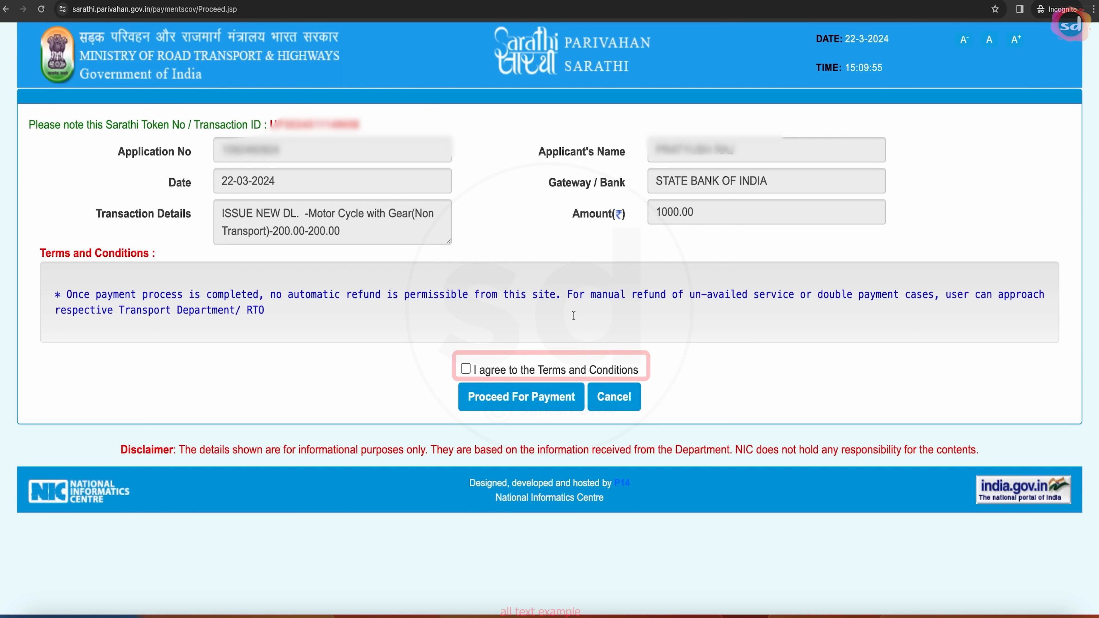
{"action": "left_click", "coordinate": [465, 368]}
{"action": "left_click", "coordinate": [543, 394]}
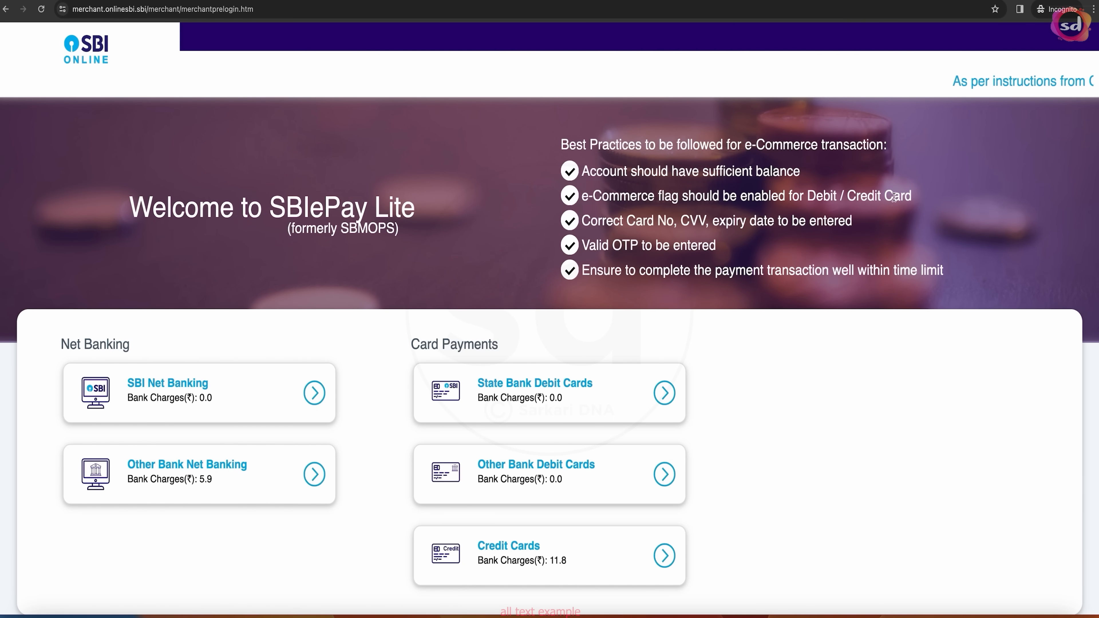
- Scroll through SBIePay Lite's Net Banking and Card Payments options for the fee
{"action": "scroll", "coordinate": [558, 286], "scroll_direction": "down", "scroll_amount": 2}
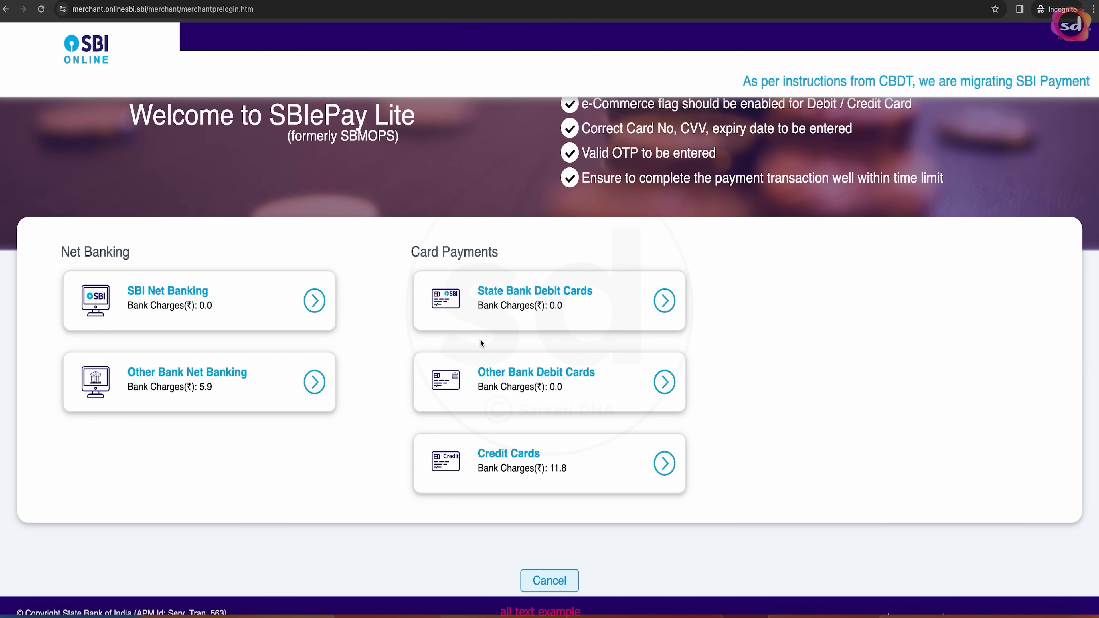
{"action": "scroll", "coordinate": [482, 338], "scroll_direction": "down", "scroll_amount": 1}
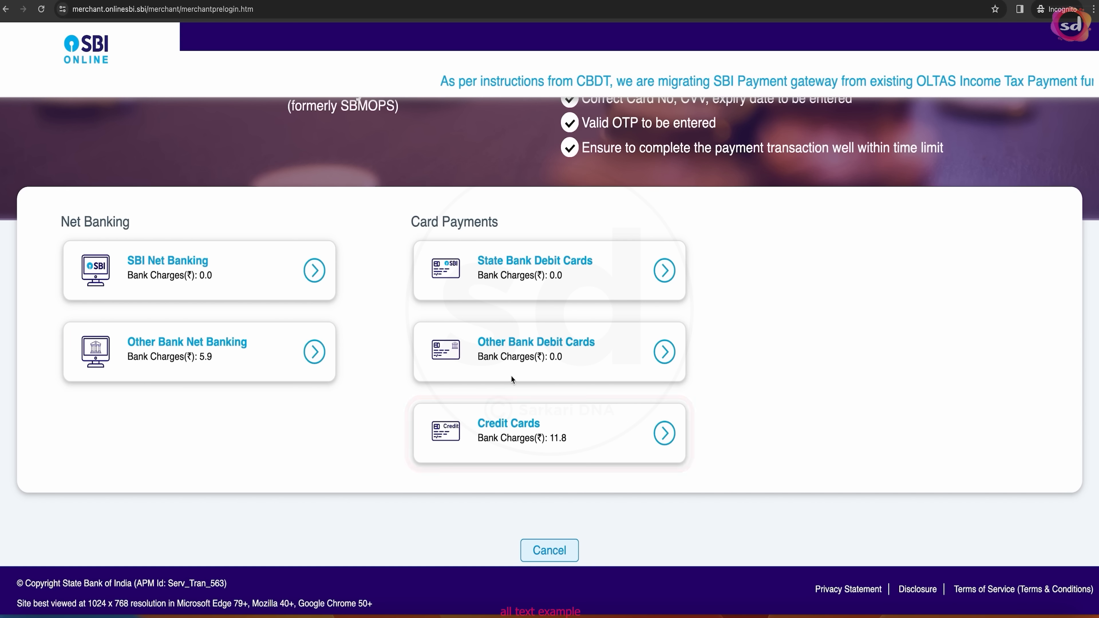
- Select Other Bank Debit Cards and confirm the 1000-rupee payment details
{"action": "left_click", "coordinate": [535, 348]}
{"action": "scroll", "coordinate": [448, 339], "scroll_direction": "down", "scroll_amount": 3}
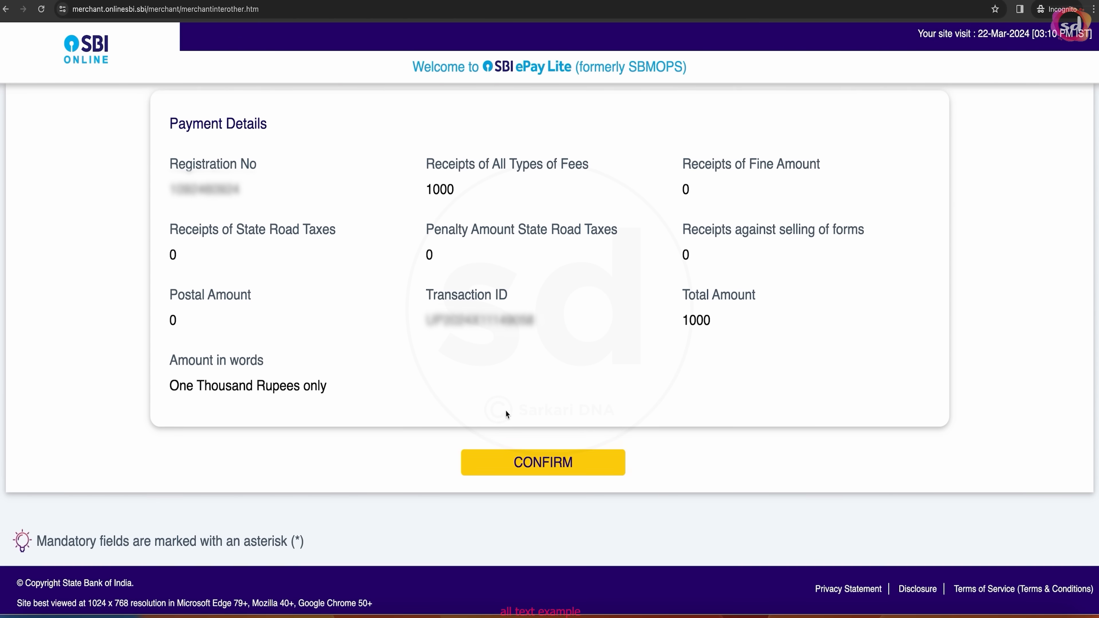
{"action": "left_click", "coordinate": [541, 463]}
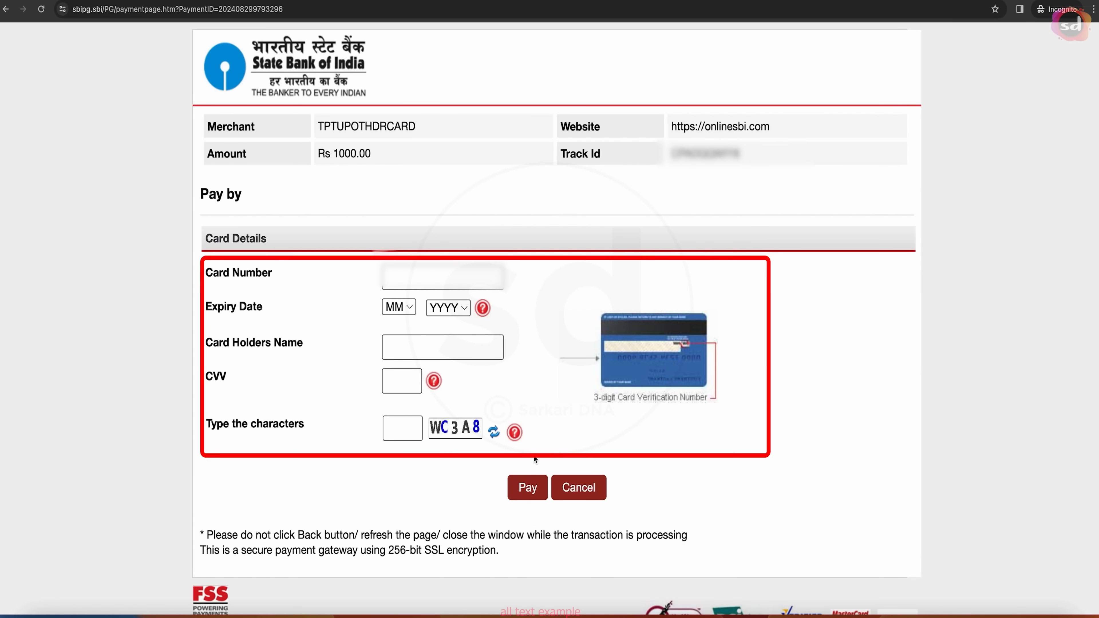
- Fill in the debit card number, expiry date and card holder's name, then pay
{"action": "left_click", "coordinate": [385, 277]}
{"action": "key", "text": "ctrl+v"}
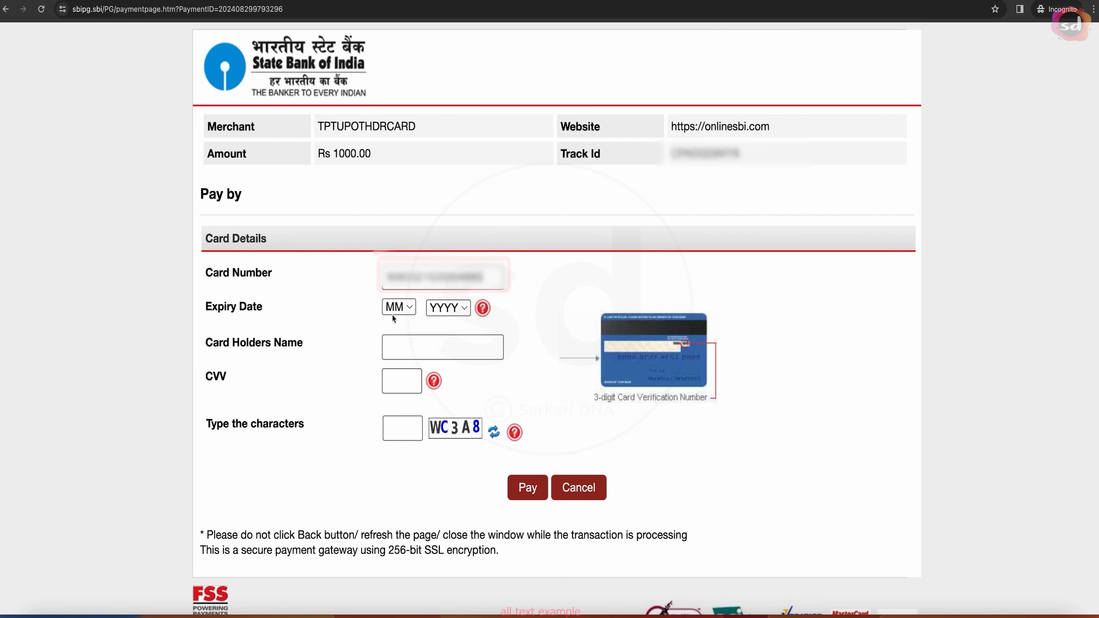
{"action": "left_click", "coordinate": [404, 308]}
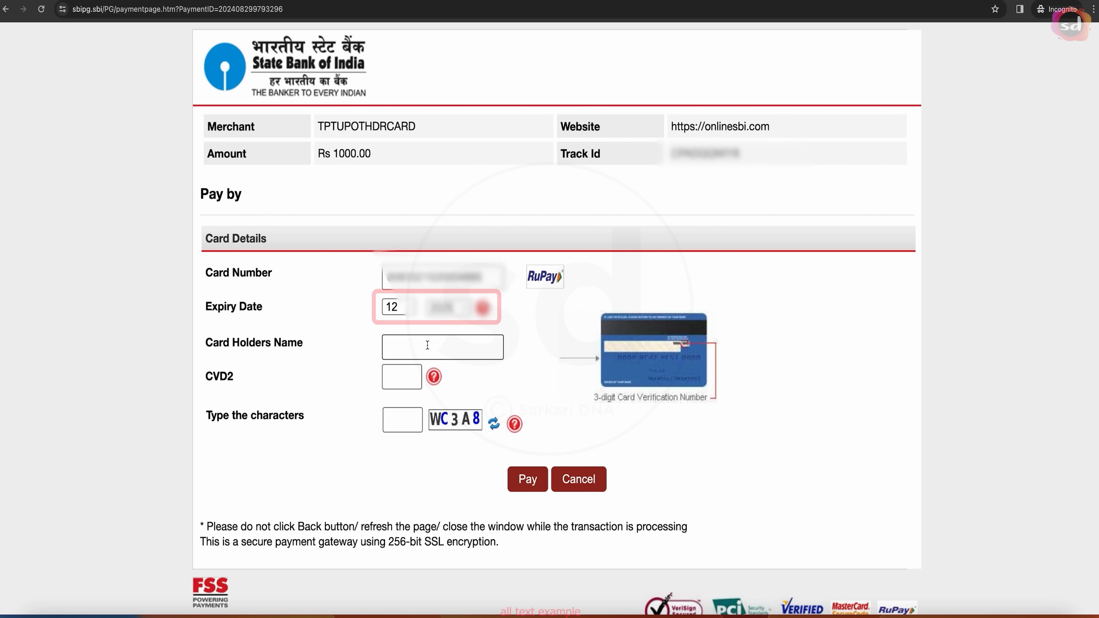
{"action": "left_click", "coordinate": [427, 345]}
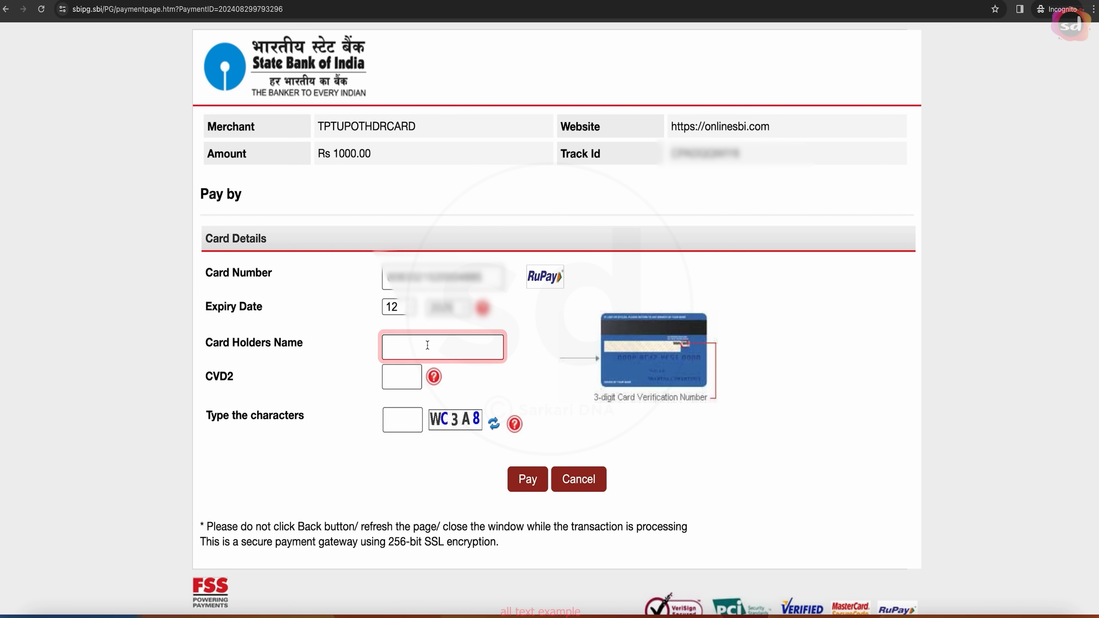
{"action": "key", "text": "ctrl+v"}
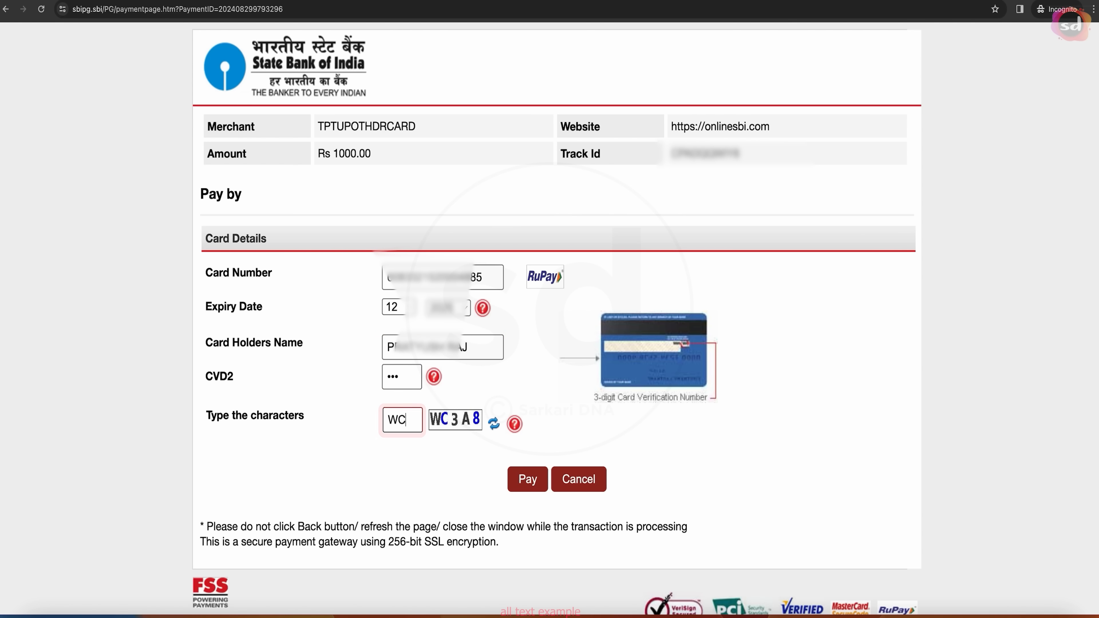
{"action": "left_click", "coordinate": [525, 480]}
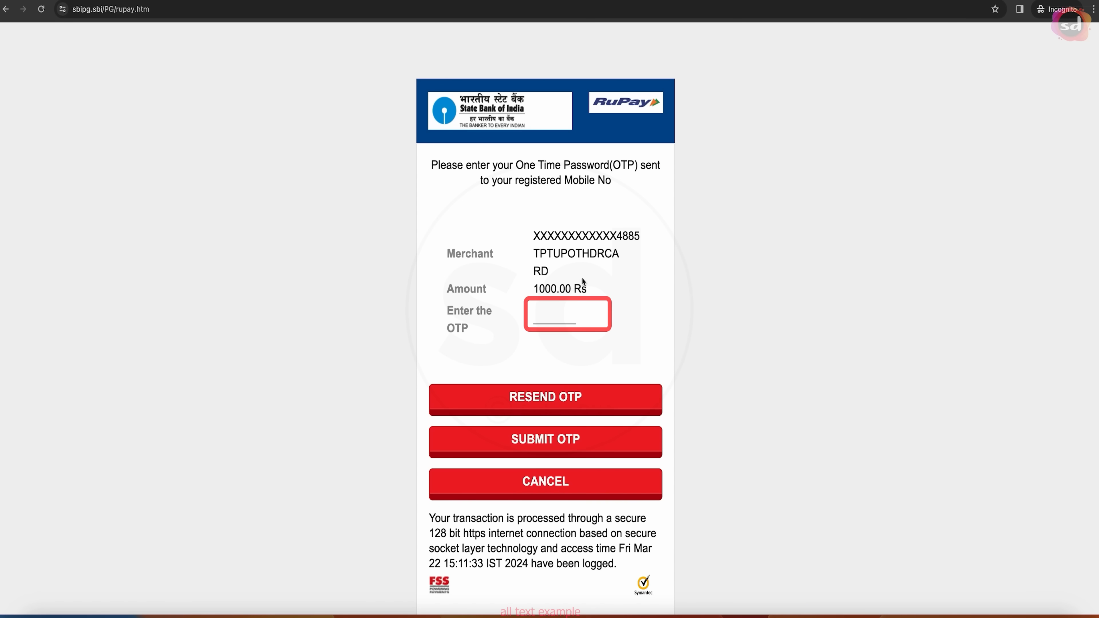
- Submit the one-time password to complete the 1000-rupee payment and screenshot the Success confirmation
{"action": "left_click", "coordinate": [542, 320]}
{"action": "key", "text": "super+v"}
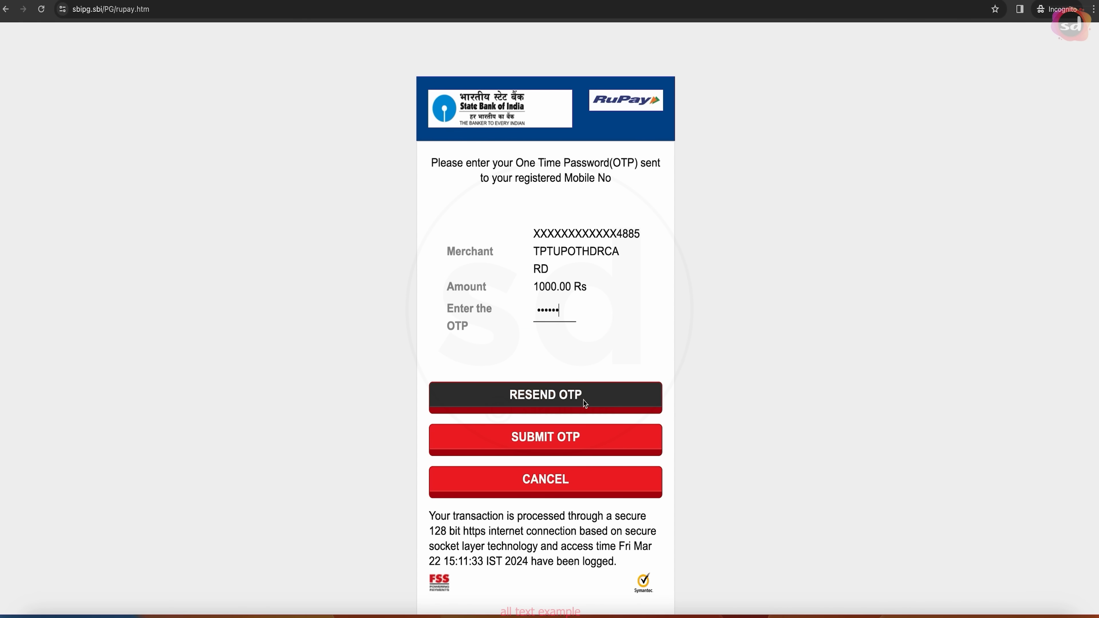
{"action": "left_click", "coordinate": [547, 442]}
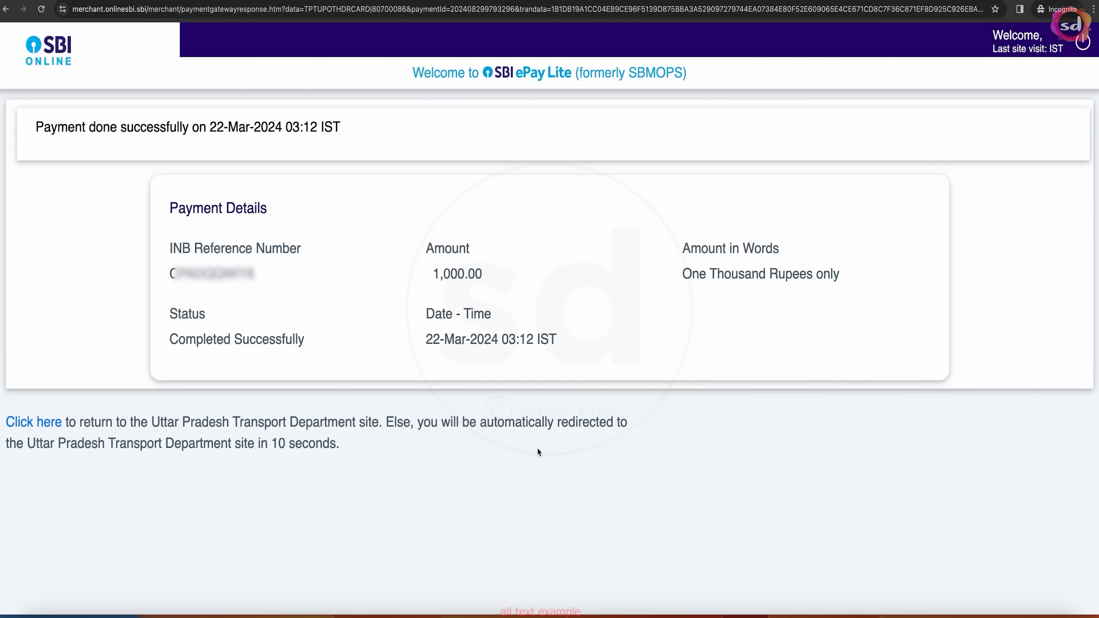
{"action": "key", "text": "super+shift+3"}
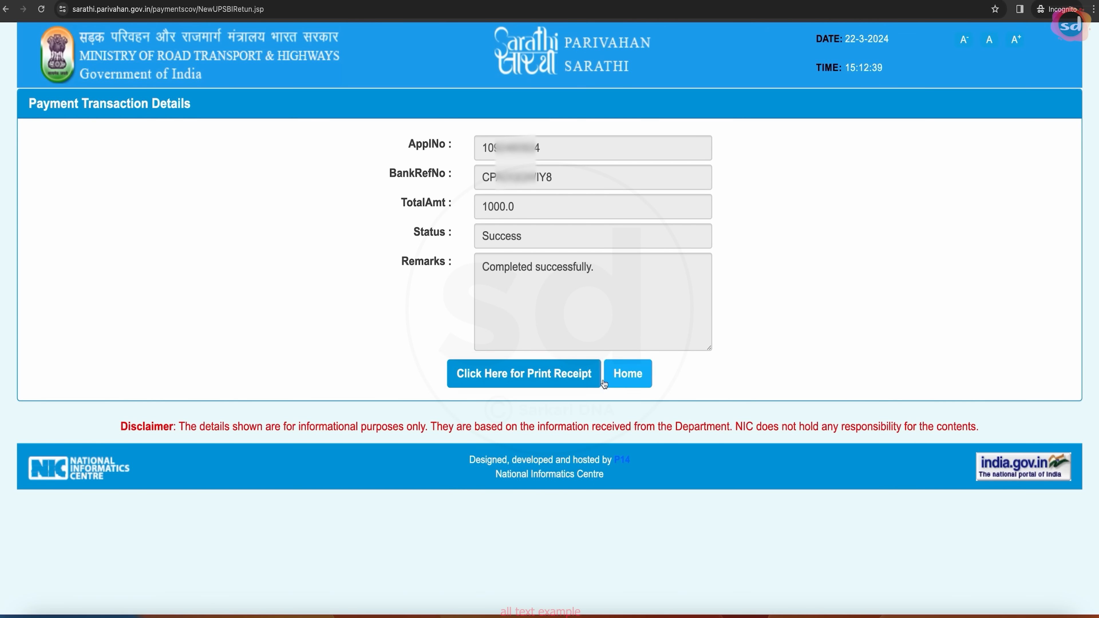
- Save the 1000.00 fee e-receipt as a PDF, then go back to the Sarathi home page
{"action": "left_click", "coordinate": [547, 377]}
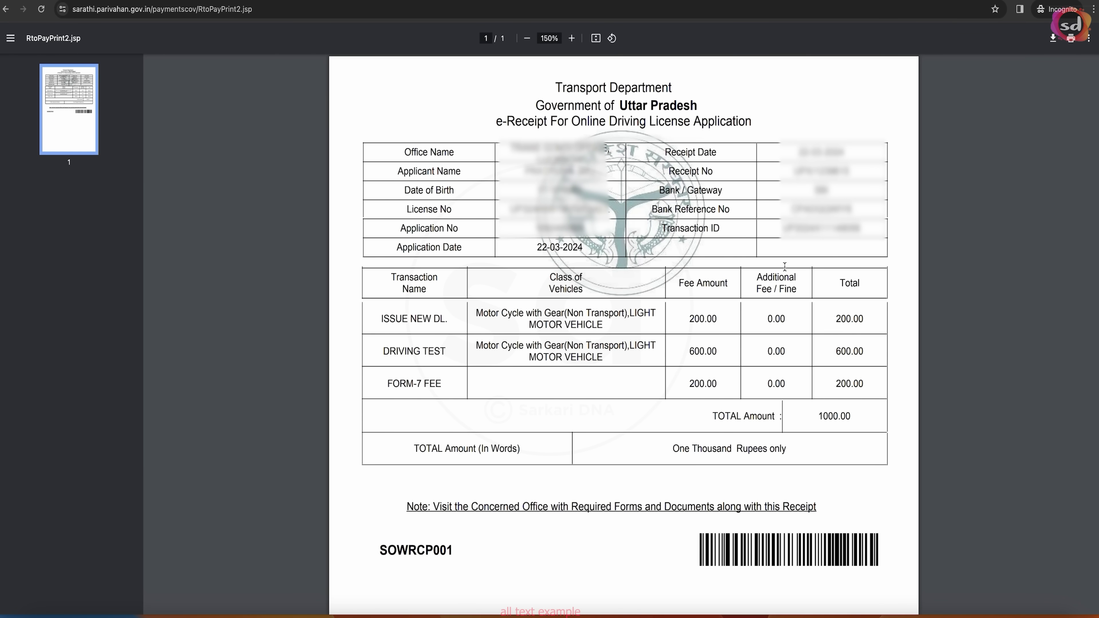
{"action": "left_click", "coordinate": [1070, 44]}
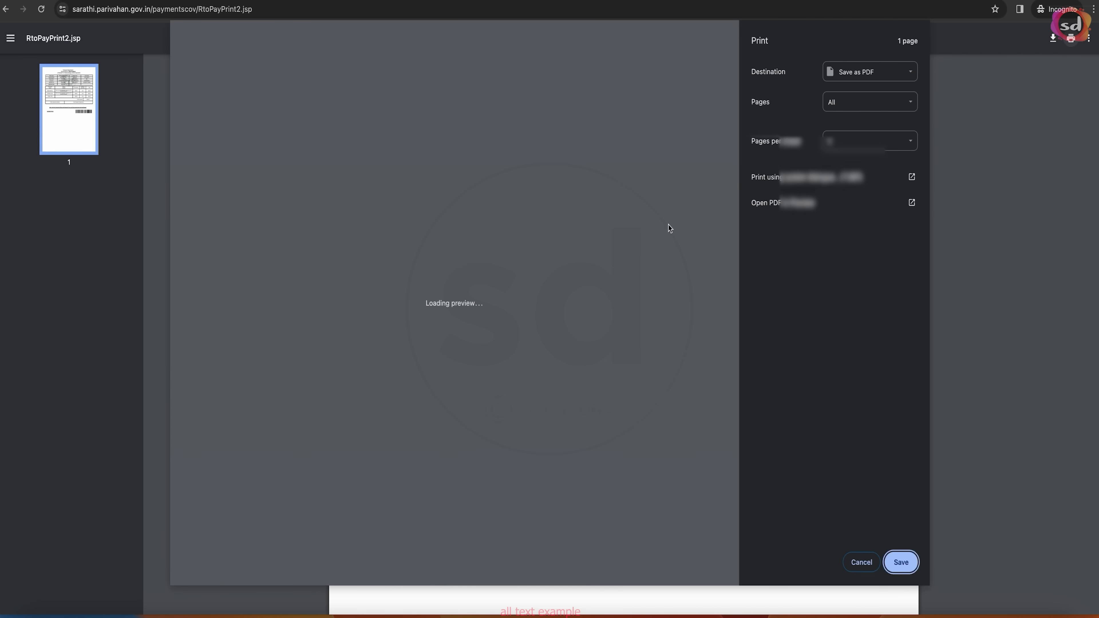
{"action": "left_click", "coordinate": [902, 563]}
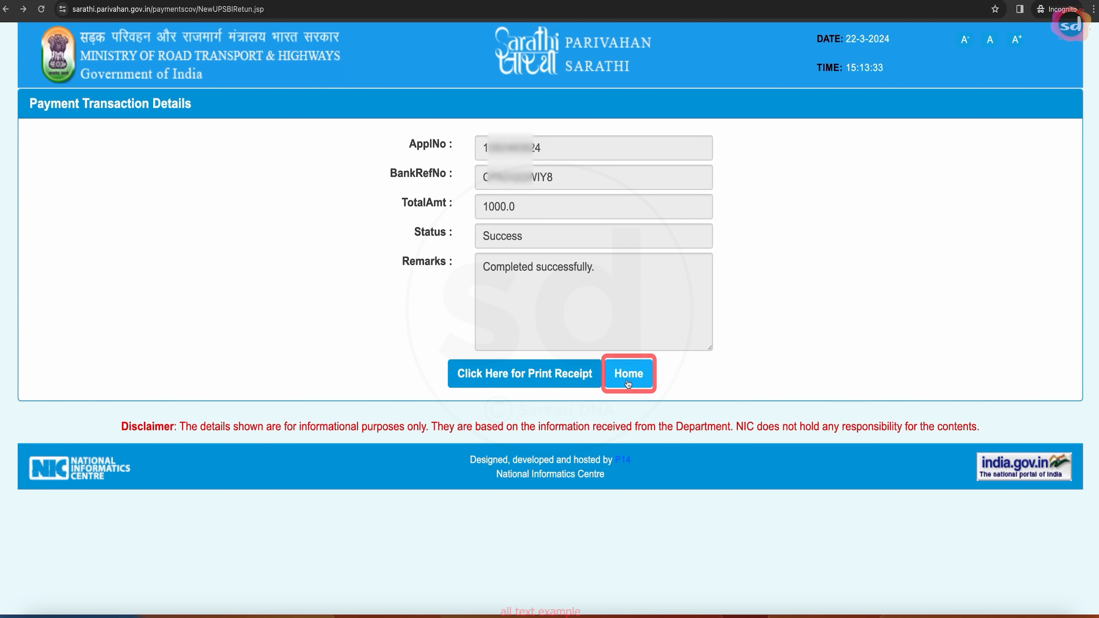
{"action": "left_click", "coordinate": [629, 375]}
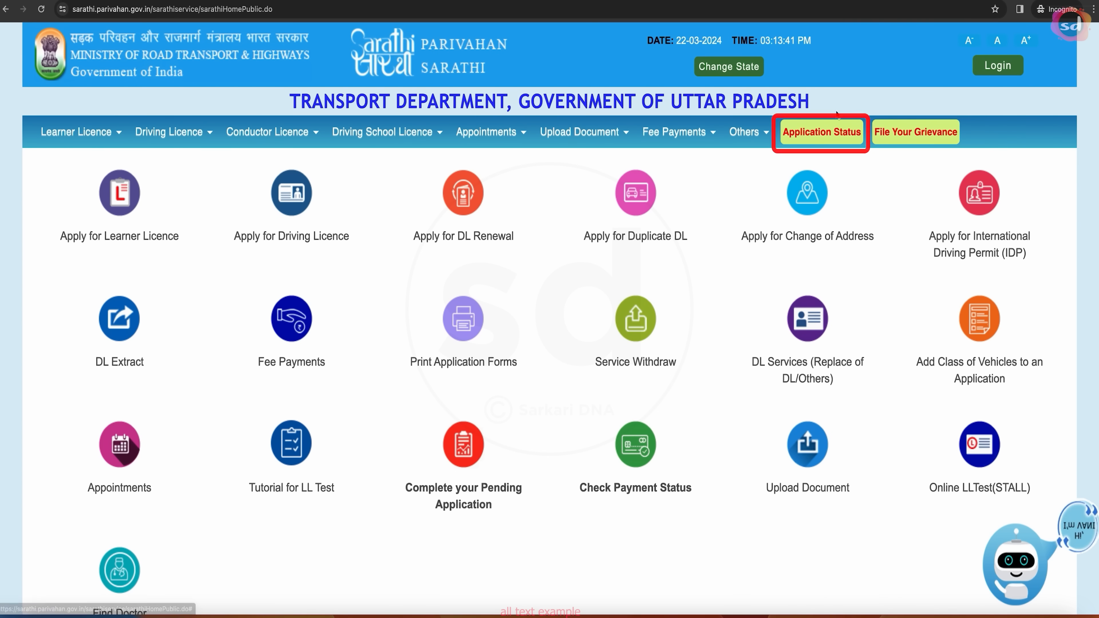
{"action": "left_click", "coordinate": [832, 132]}
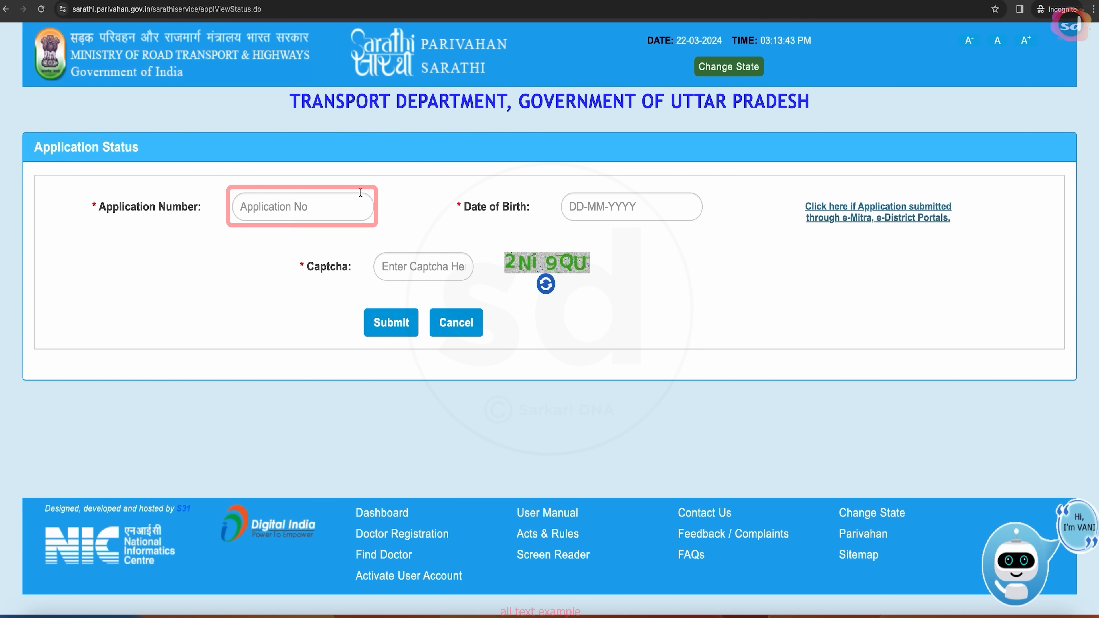
{"action": "left_click", "coordinate": [352, 205]}
{"action": "key", "text": "ctrl+v"}
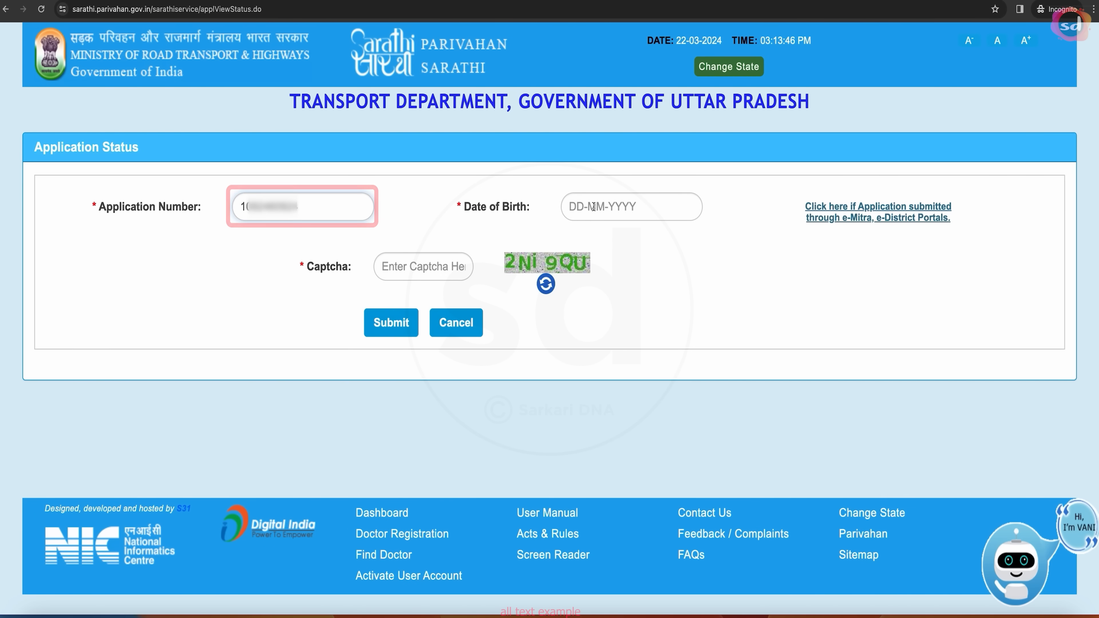
{"action": "left_click", "coordinate": [569, 208]}
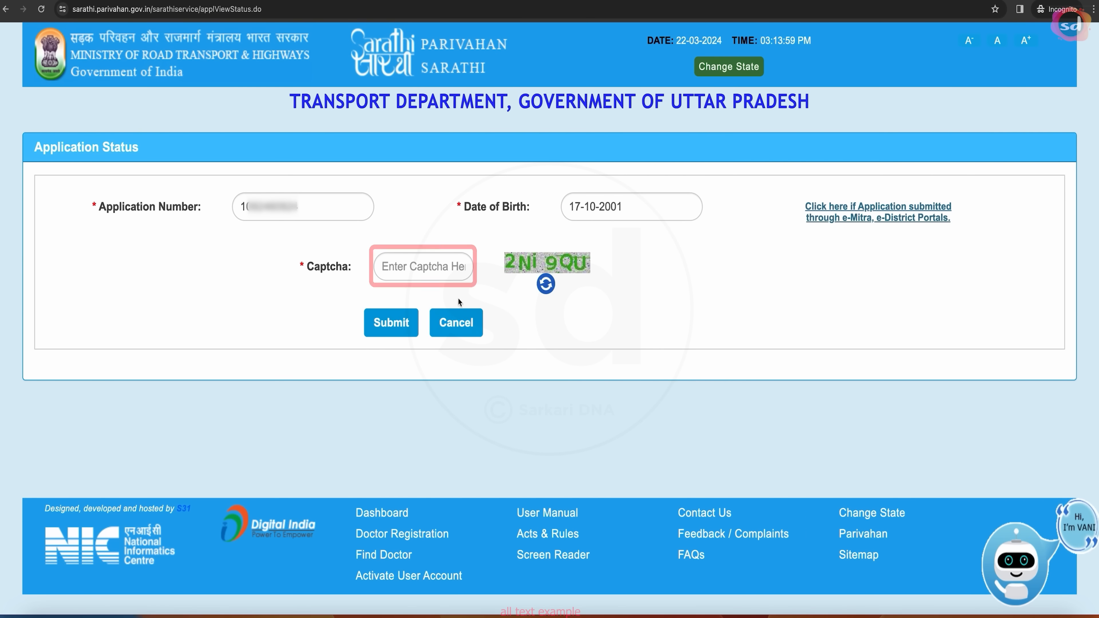
{"action": "left_click", "coordinate": [430, 266]}
{"action": "type", "text": "2"}
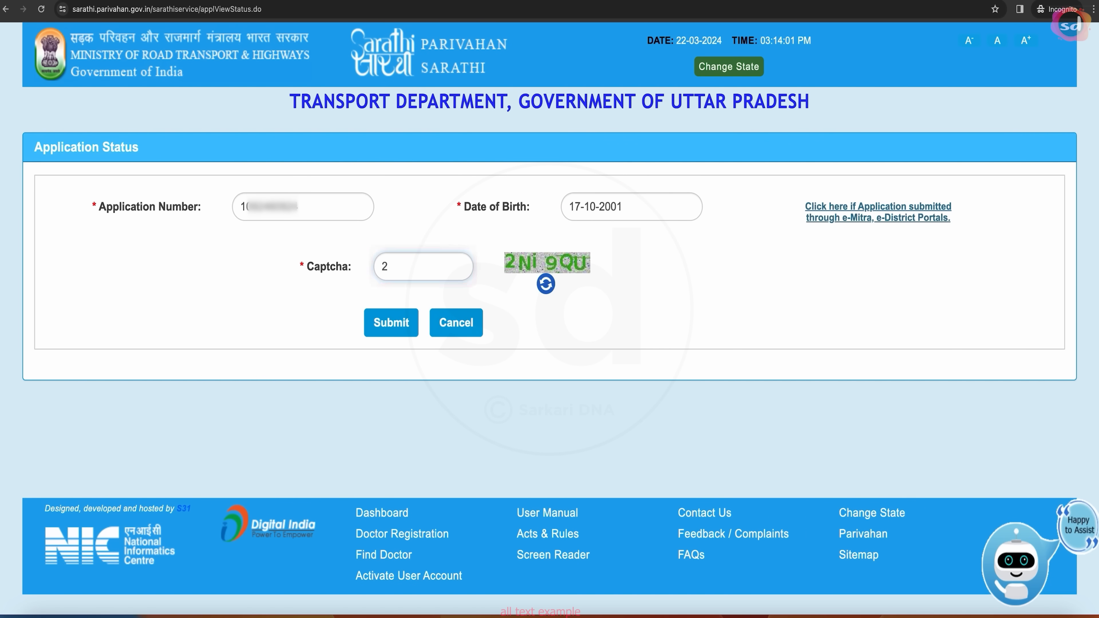
{"action": "type", "text": "N"}
{"action": "type", "text": "i9QU"}
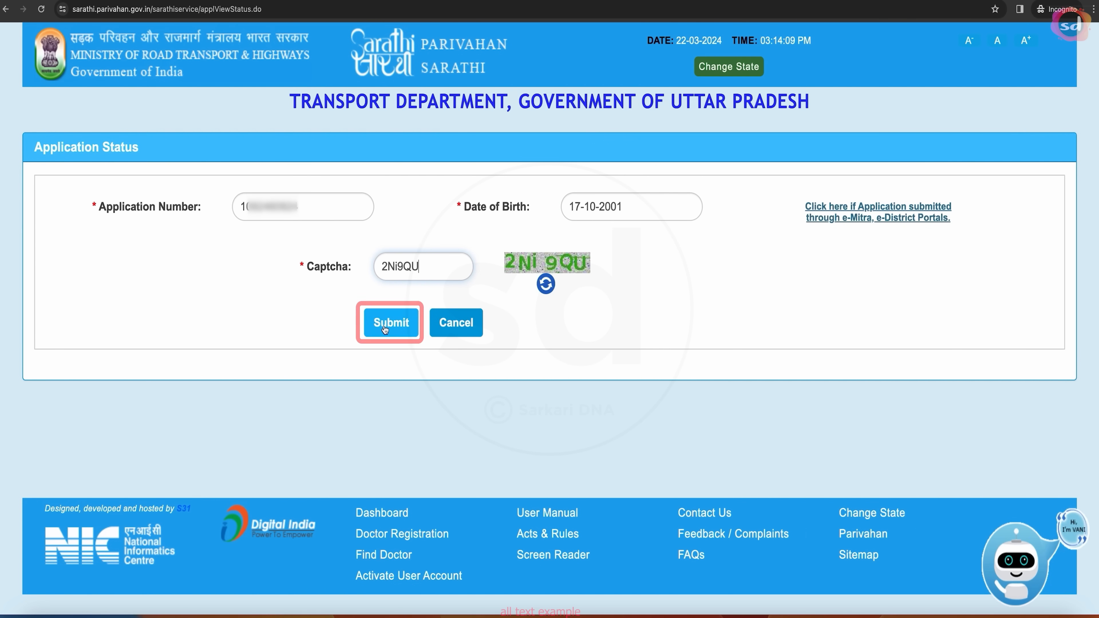
{"action": "left_click", "coordinate": [384, 329]}
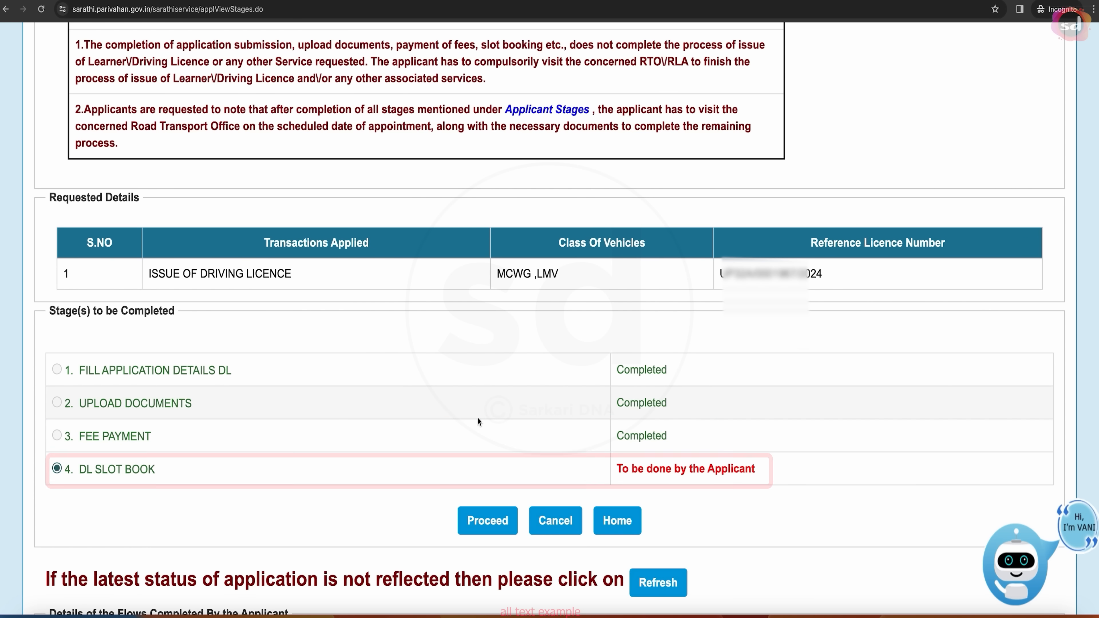
{"action": "left_click", "coordinate": [492, 515]}
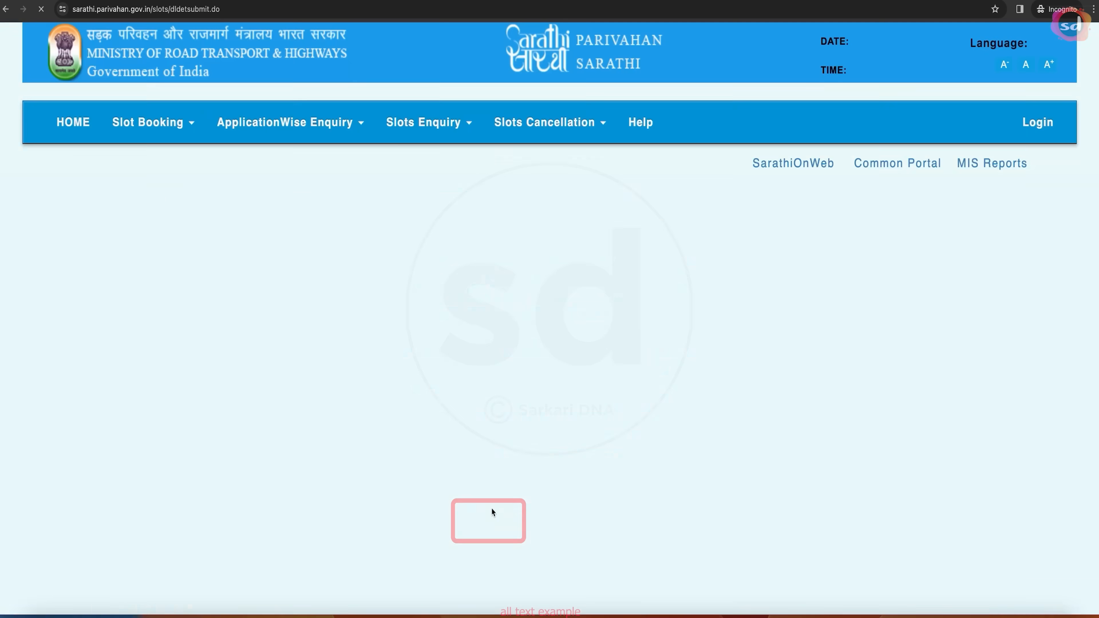
- Enter the verification code and submit it to reach the slot booking options
{"action": "left_click", "coordinate": [369, 390]}
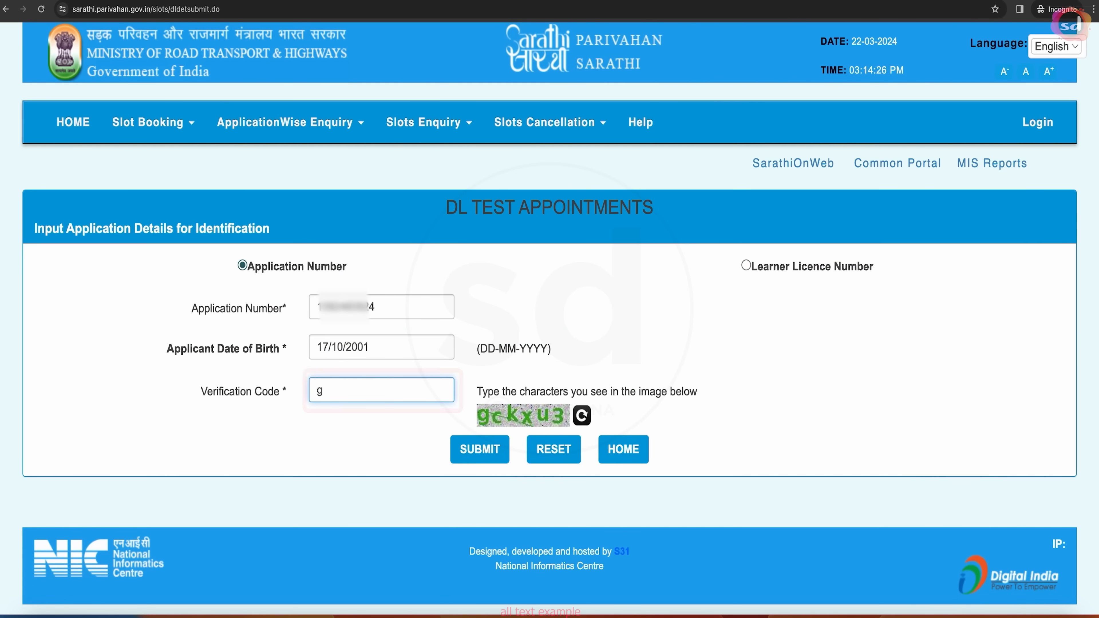
{"action": "type", "text": "g"}
{"action": "type", "text": "ckxu3"}
{"action": "left_click", "coordinate": [470, 452]}
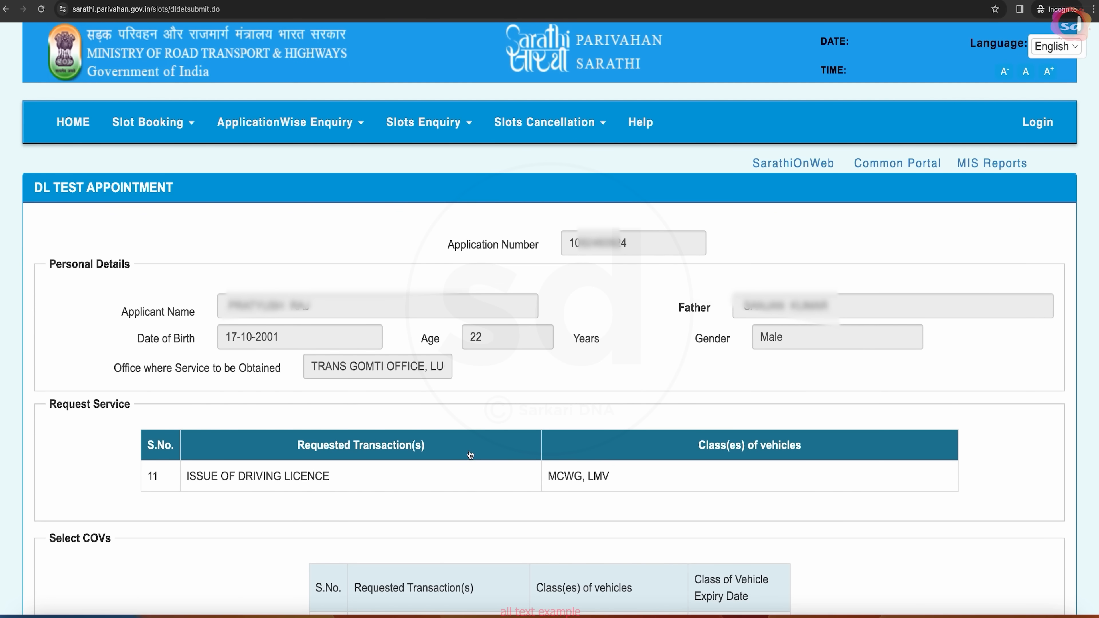
{"action": "scroll", "coordinate": [654, 389], "scroll_direction": "down", "scroll_amount": 5}
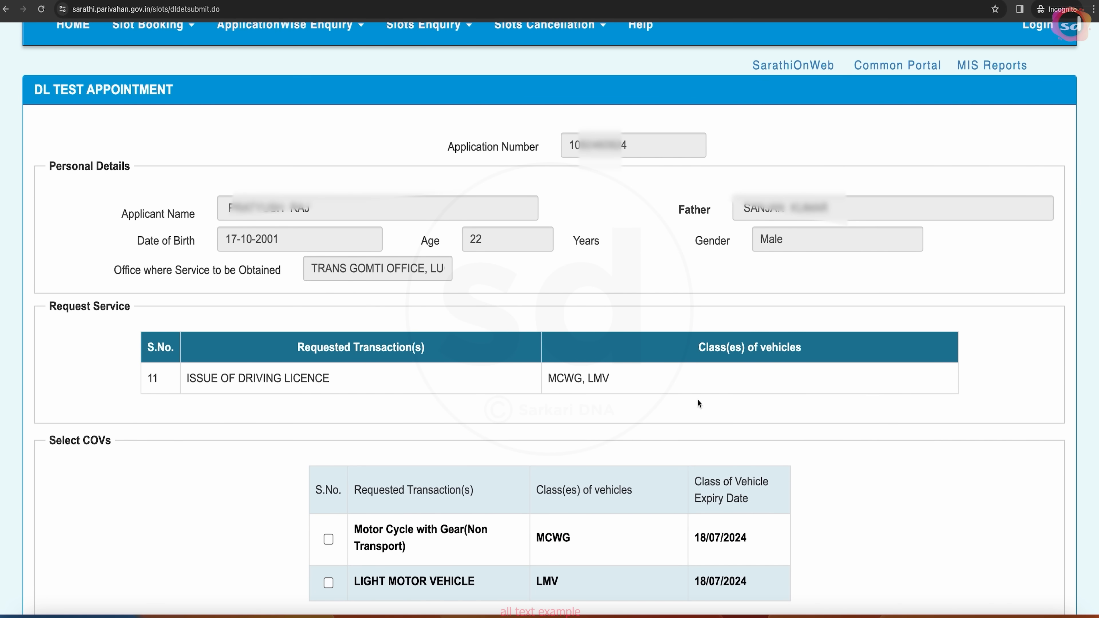
{"action": "scroll", "coordinate": [609, 430], "scroll_direction": "down", "scroll_amount": 2}
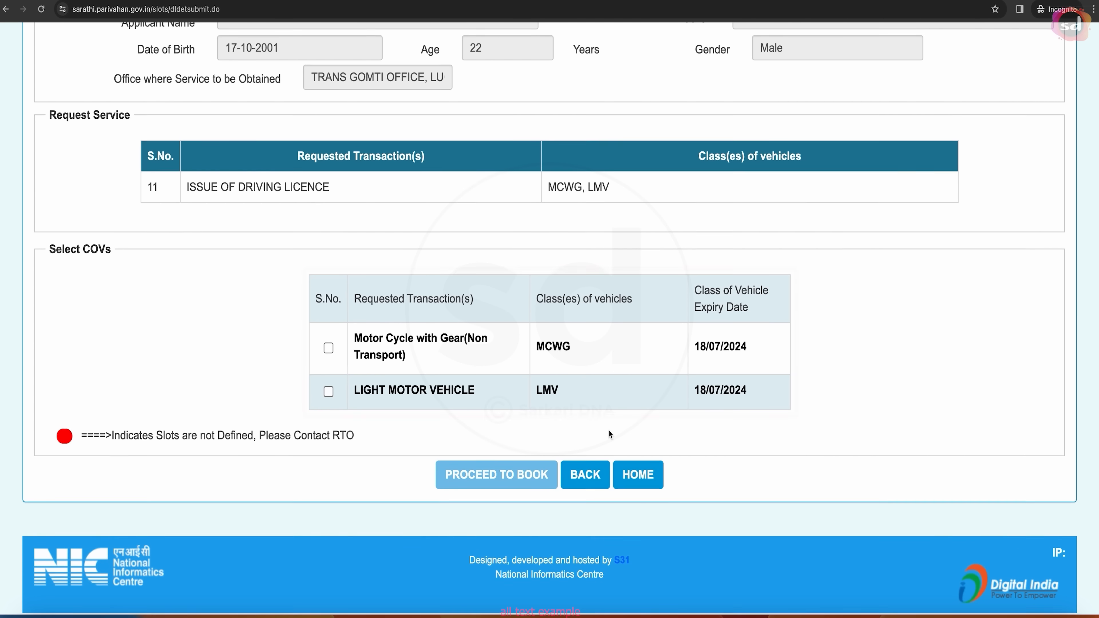
{"action": "scroll", "coordinate": [476, 389], "scroll_direction": "up", "scroll_amount": 1}
- Select the MCWG and LMV vehicle classes and proceed to the booking calendar
{"action": "left_click", "coordinate": [328, 350]}
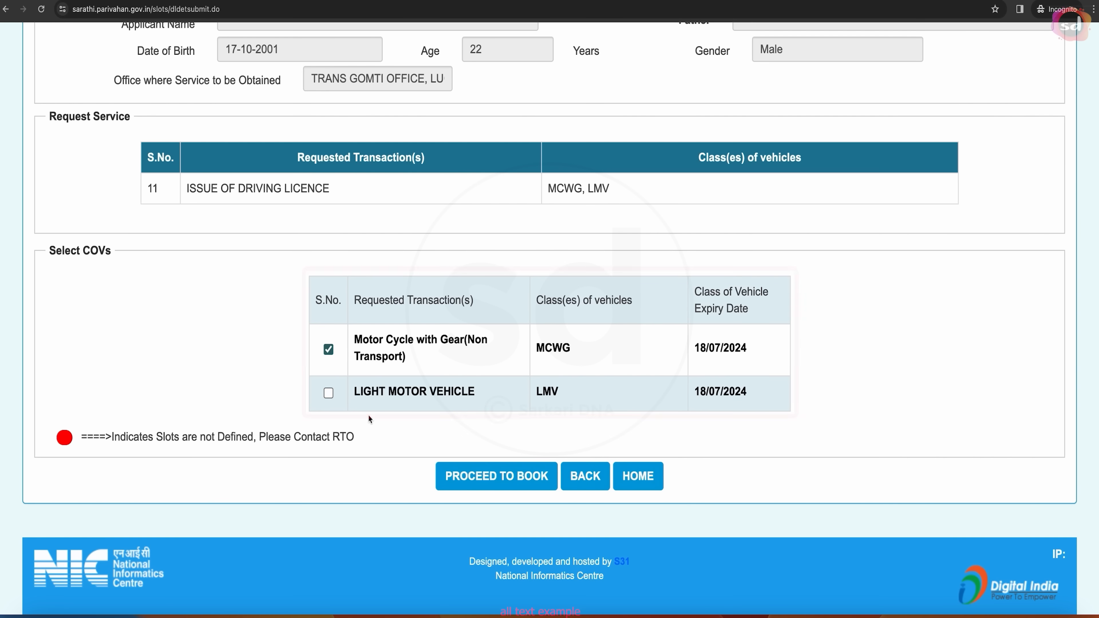
{"action": "left_click", "coordinate": [328, 393]}
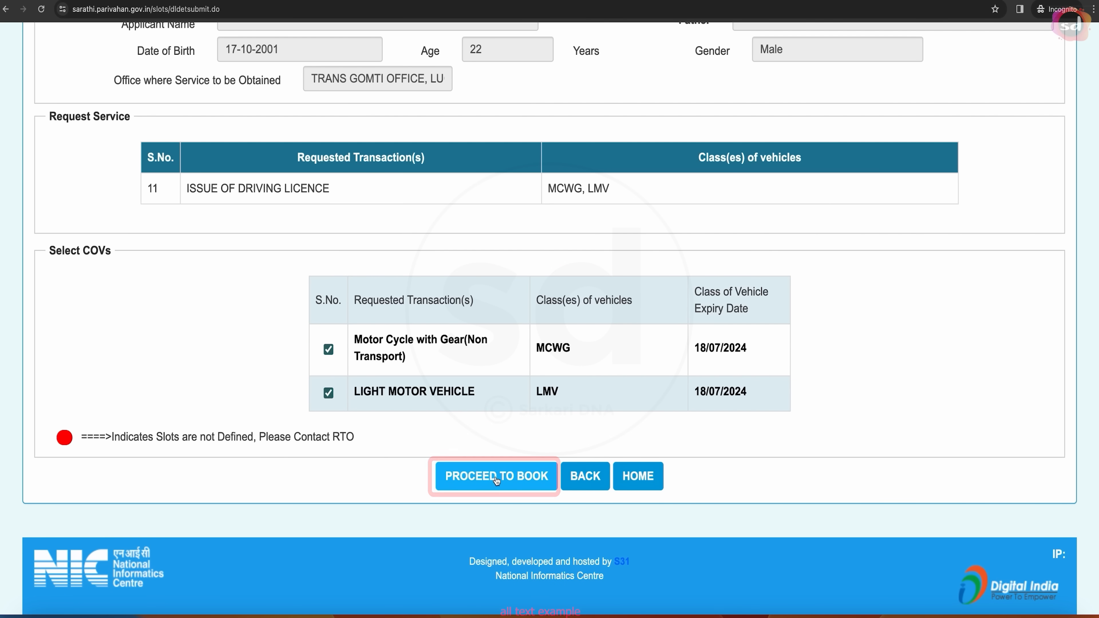
{"action": "left_click", "coordinate": [505, 482]}
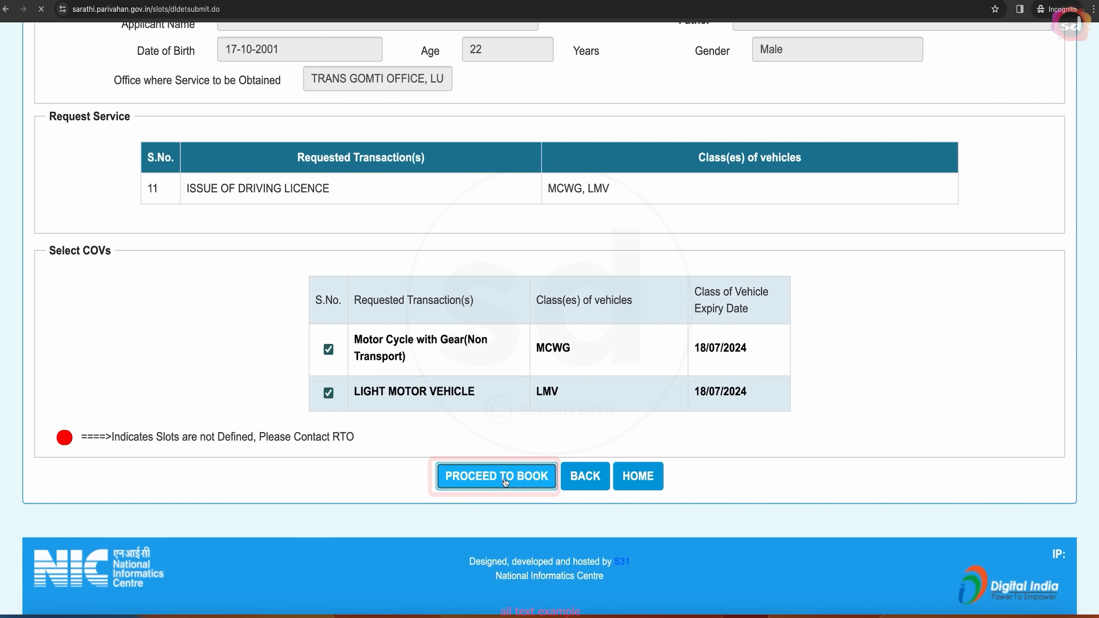
{"action": "scroll", "coordinate": [504, 349], "scroll_direction": "down", "scroll_amount": 3}
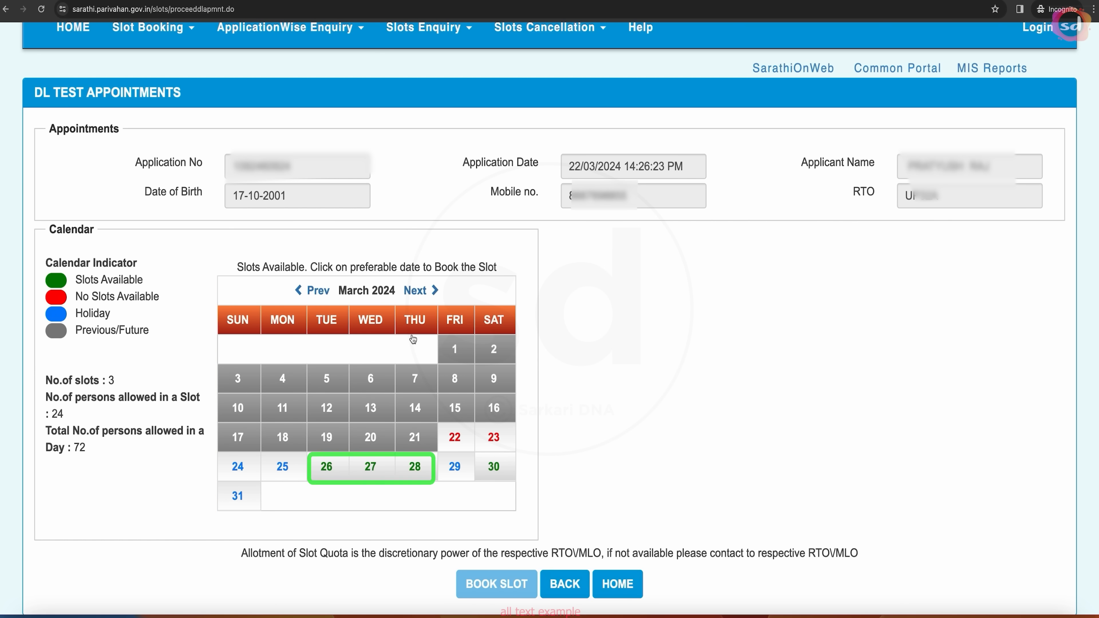
- Pick 28 March 2024 in the calendar, choose the 12.30-14.30 quota, and book the slot
{"action": "scroll", "coordinate": [447, 463], "scroll_direction": "down", "scroll_amount": 1}
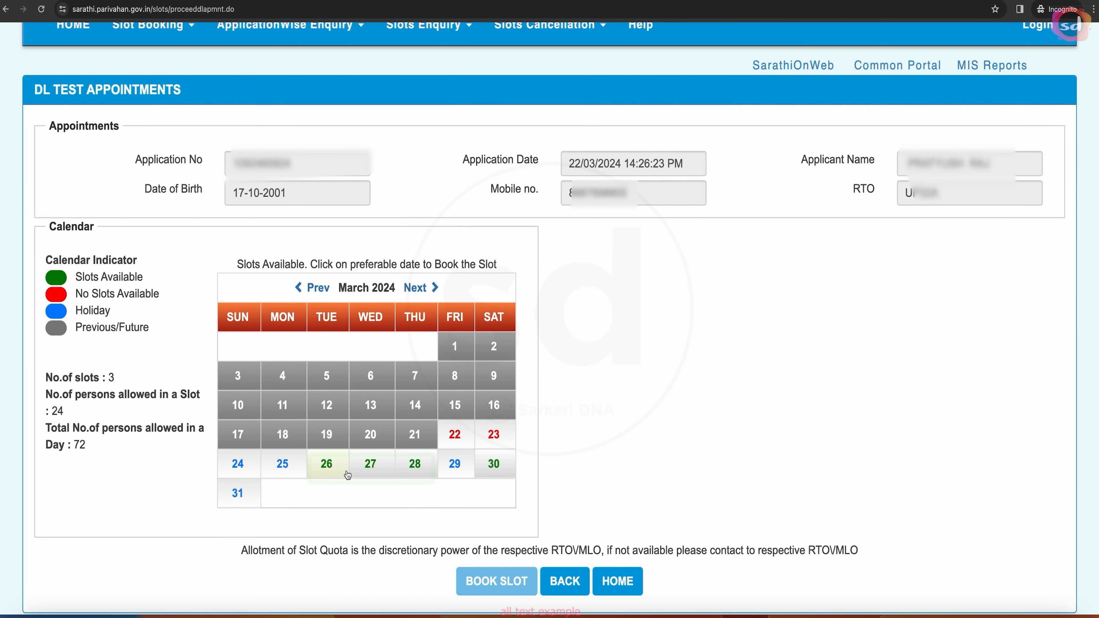
{"action": "left_click", "coordinate": [414, 469]}
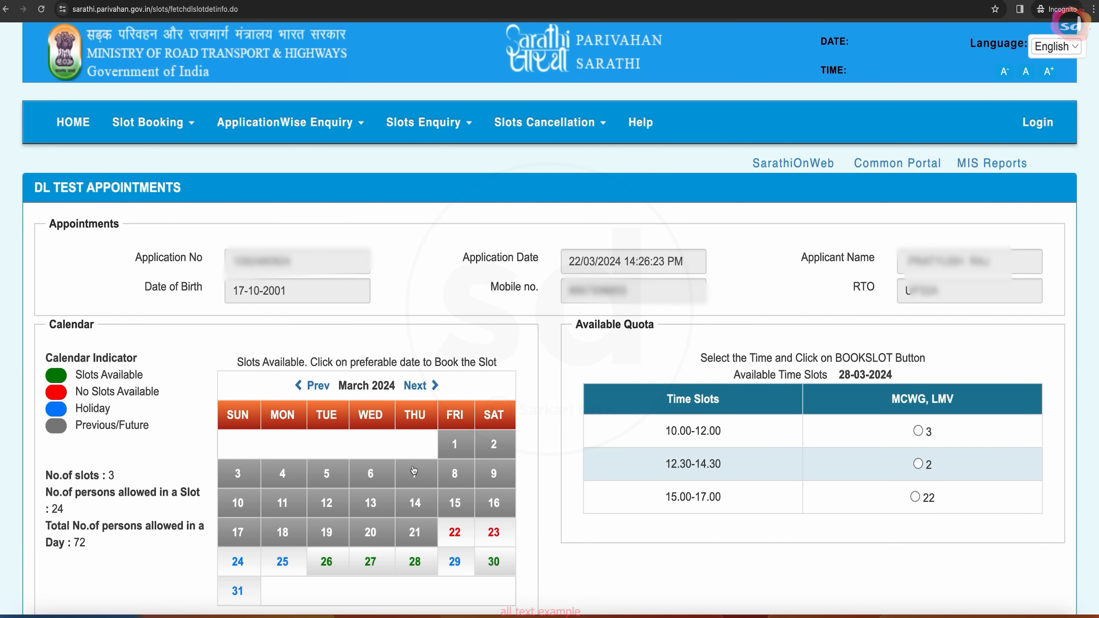
{"action": "scroll", "coordinate": [717, 490], "scroll_direction": "down", "scroll_amount": 2}
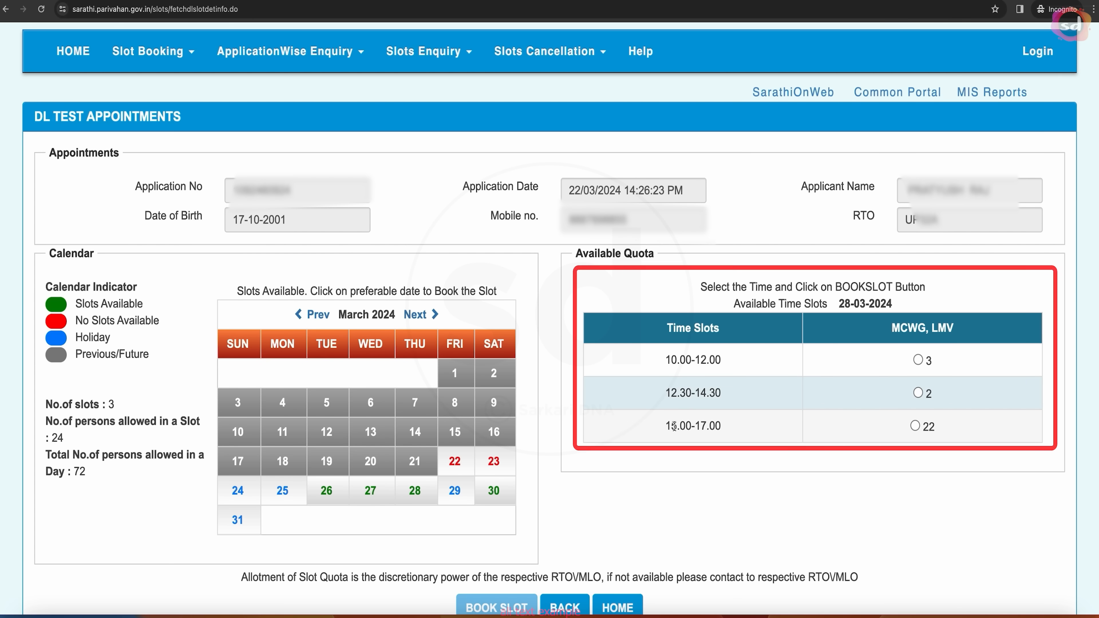
{"action": "left_click", "coordinate": [918, 393]}
{"action": "scroll", "coordinate": [495, 412], "scroll_direction": "down", "scroll_amount": 3}
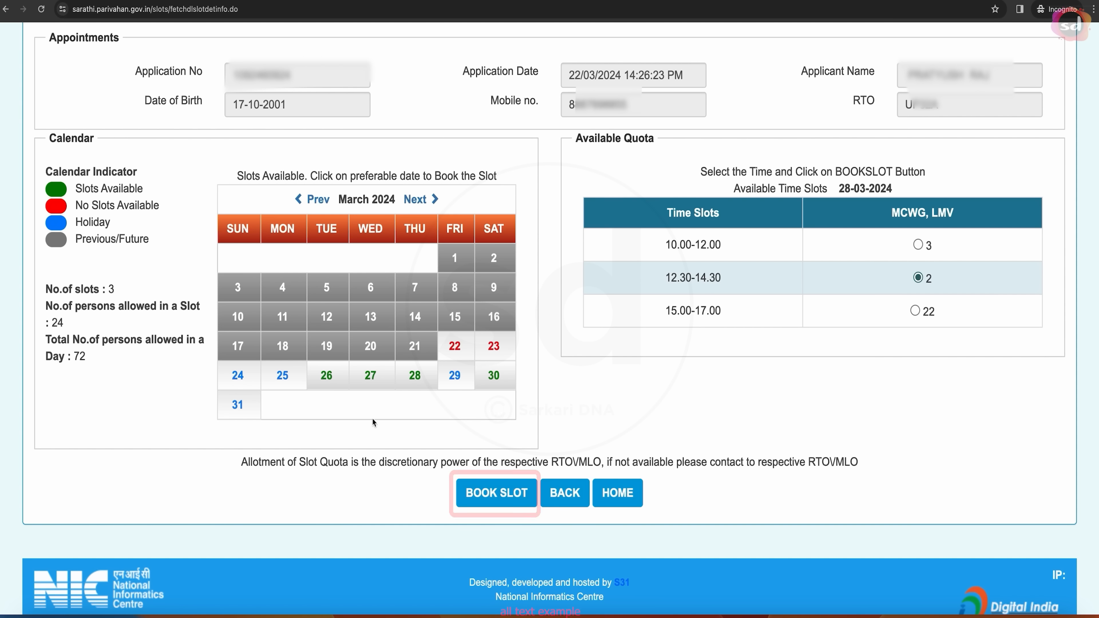
{"action": "left_click", "coordinate": [501, 498]}
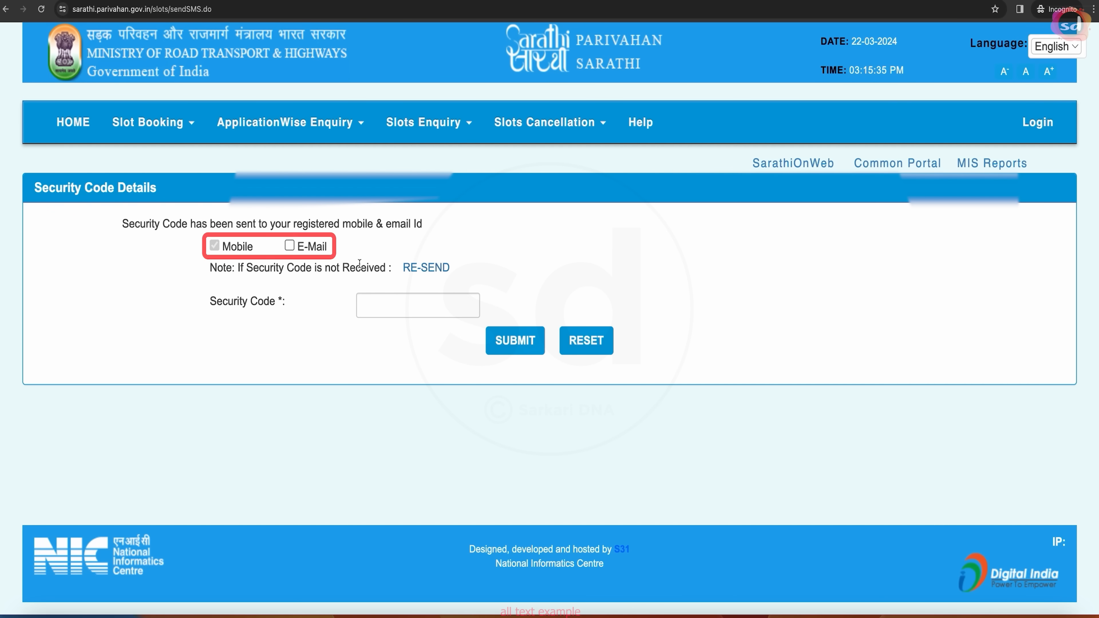
- Submit the security code, confirm the 28-03-2024 12.30-14.30 test slot, and open the appointment letter PDF
{"action": "left_click", "coordinate": [289, 246]}
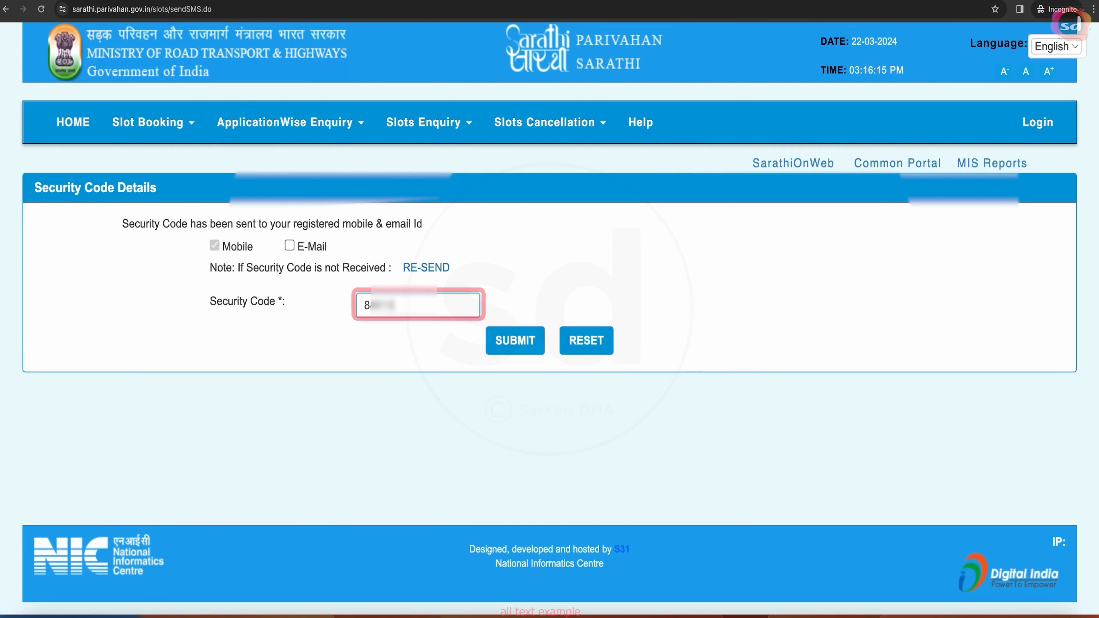
{"action": "left_click", "coordinate": [502, 348]}
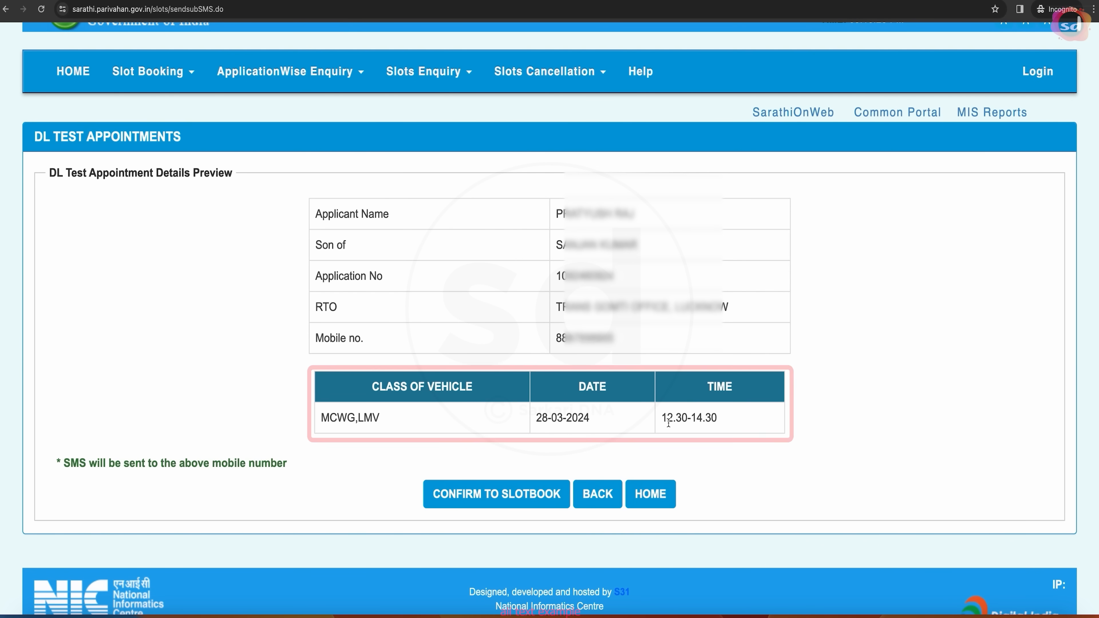
{"action": "scroll", "coordinate": [447, 454], "scroll_direction": "down", "scroll_amount": 1}
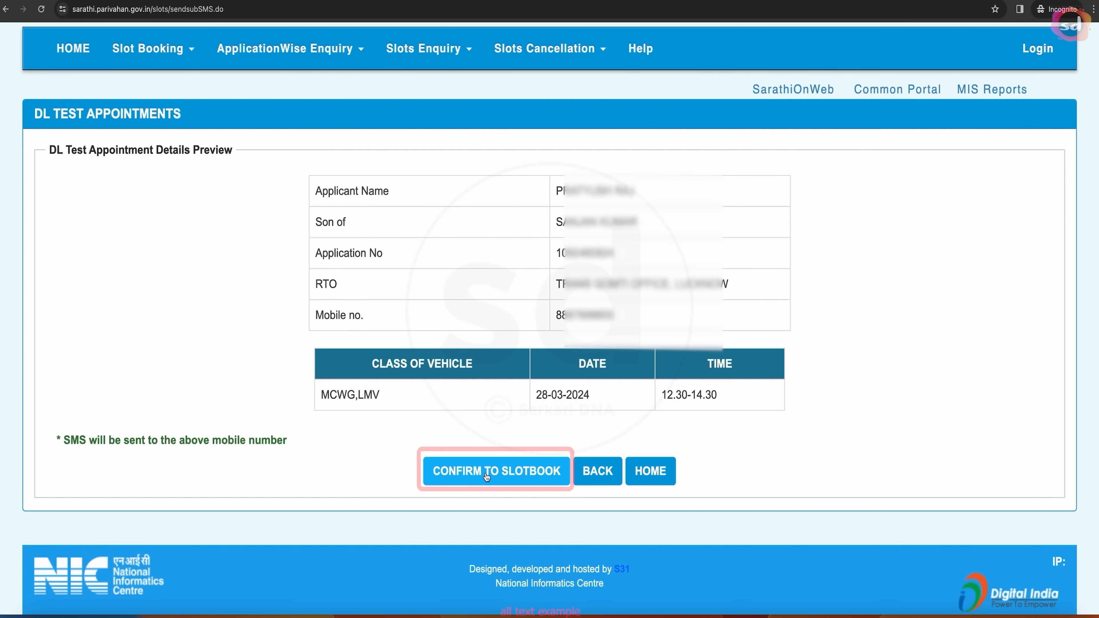
{"action": "left_click", "coordinate": [486, 476]}
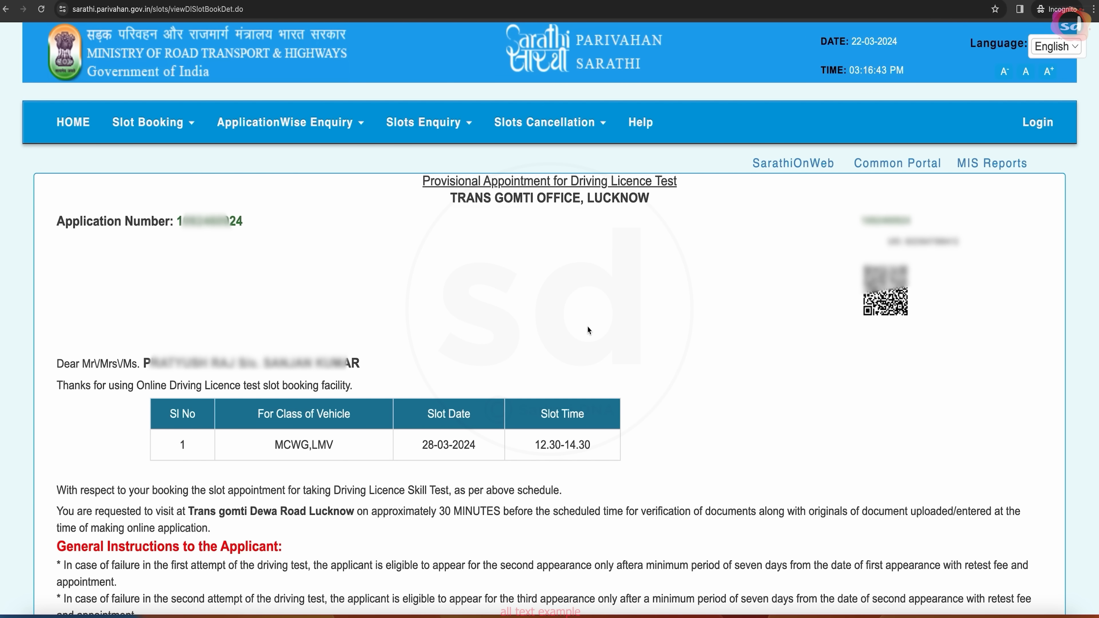
{"action": "scroll", "coordinate": [588, 327], "scroll_direction": "down", "scroll_amount": 5}
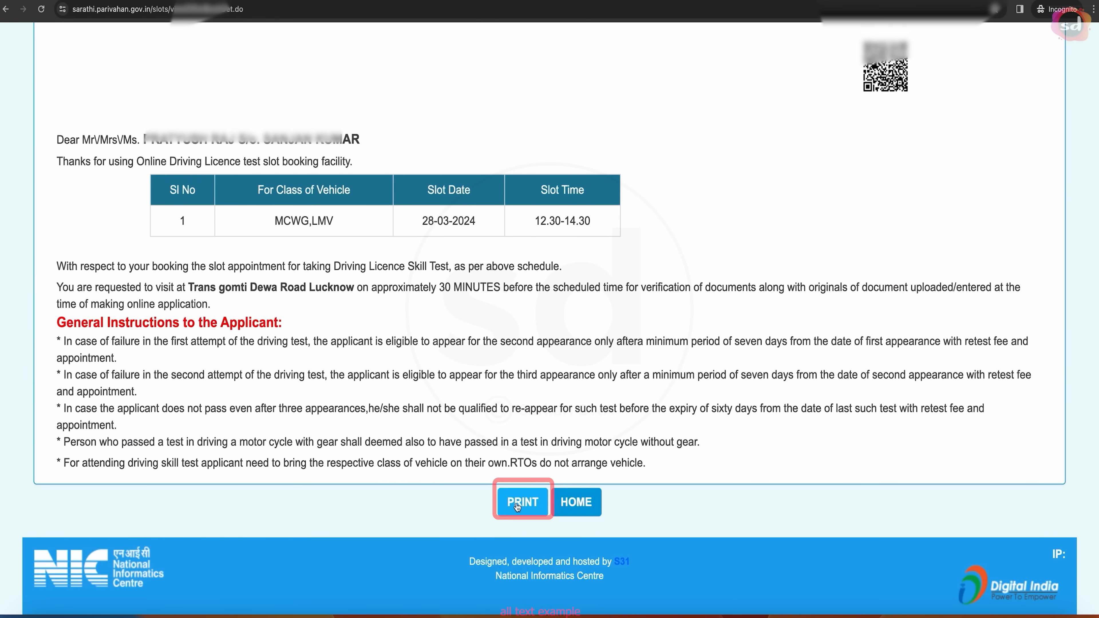
{"action": "left_click", "coordinate": [517, 503]}
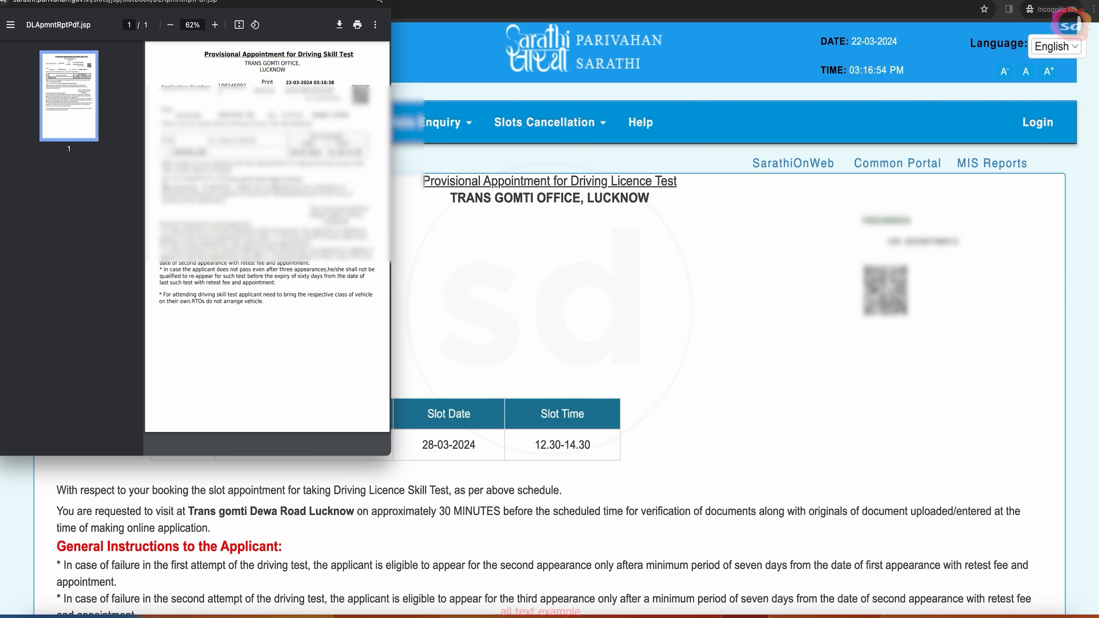